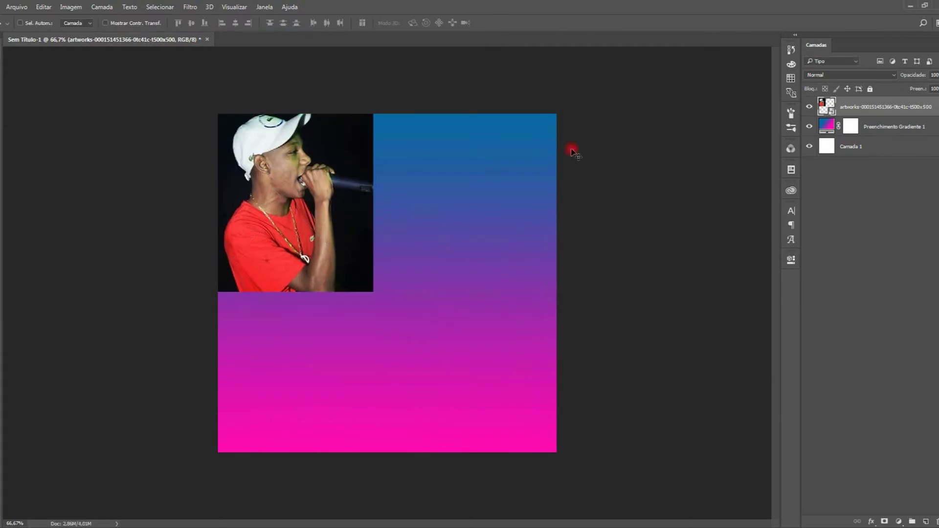
Step: Set the blend mode of the photo layer with the white-capped singer to Sobrepor
left_click(813, 80)
left_click(832, 114)
key("ctrl+plus")
left_click(832, 75)
left_click(826, 175)
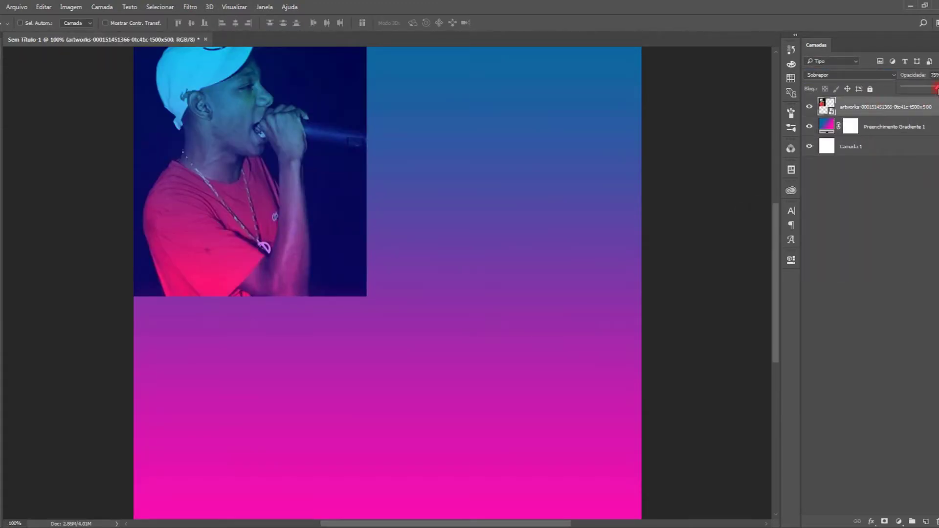
Step: Erase the hard right and lower edges of the singer photo so it fades into the gradient
key("e")
left_click(338, 262)
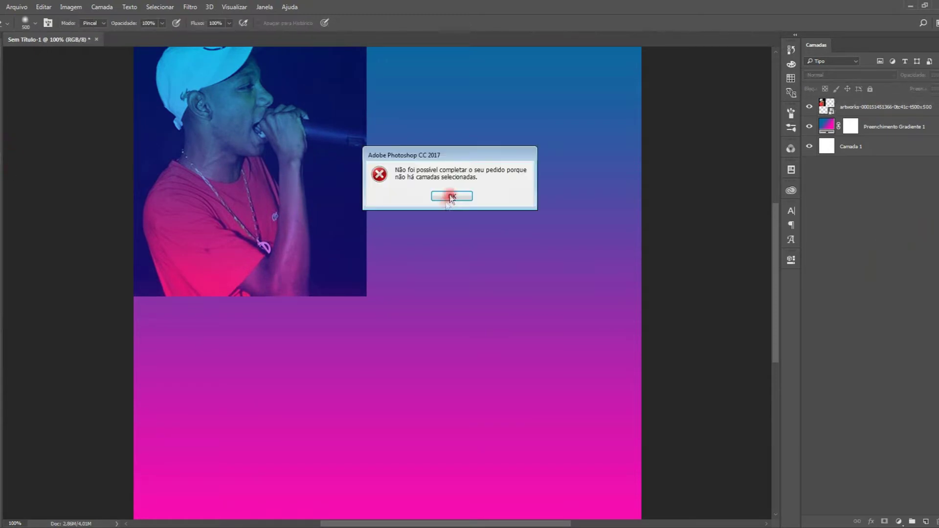
left_click(438, 202)
mouse_move(420, 234)
left_mouse_down()
mouse_move(337, 381)
mouse_move(140, 356)
mouse_move(700, 302)
left_mouse_up()
scroll(700, 302, "up", 3)
mouse_move(435, 284)
left_mouse_down()
mouse_move(427, 178)
mouse_move(449, 258)
left_mouse_up()
Step: Place the mc-neguinho photo of the man in the floral hood from the image folder onto the canvas
key("v")
left_click(168, 526)
left_click_drag(101, 220, 492, 220)
key("Return")
Step: Copy the hooded man's part of the photo to its own layer and delete the original photo layer
key("m")
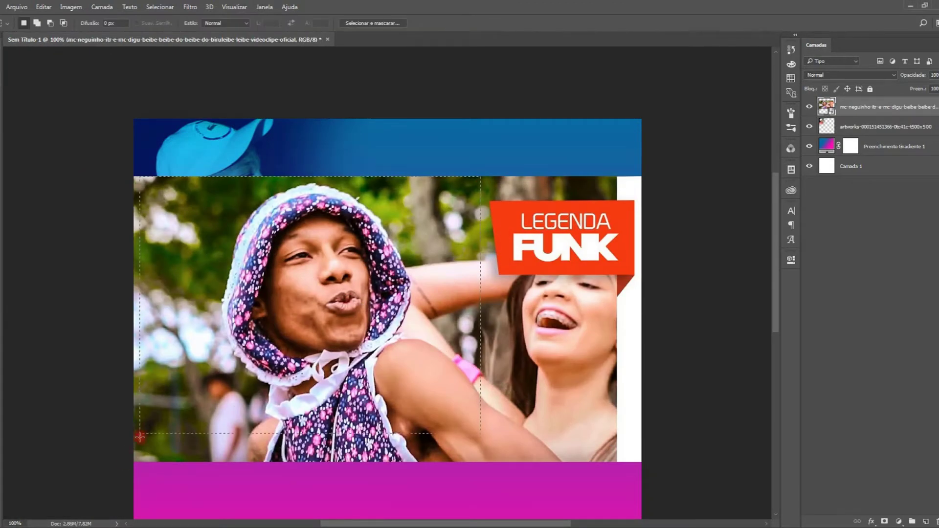
key("ctrl+j")
left_click(870, 128)
key("Delete")
Step: Move the cropped photo of the hooded man to the upper-right part of the canvas
key("v")
left_click_drag(331, 250, 374, 250)
key("ctrl+z")
left_click_drag(326, 269, 488, 197)
Step: Set the hooded man's layer to Sobrepor and erase its hard edges to blend it with the background
left_click(850, 75)
left_click(839, 168)
key("e")
mouse_move(264, 159)
left_mouse_down()
mouse_move(227, 237)
mouse_move(233, 410)
mouse_move(643, 464)
mouse_move(447, 445)
mouse_move(416, 371)
left_mouse_up()
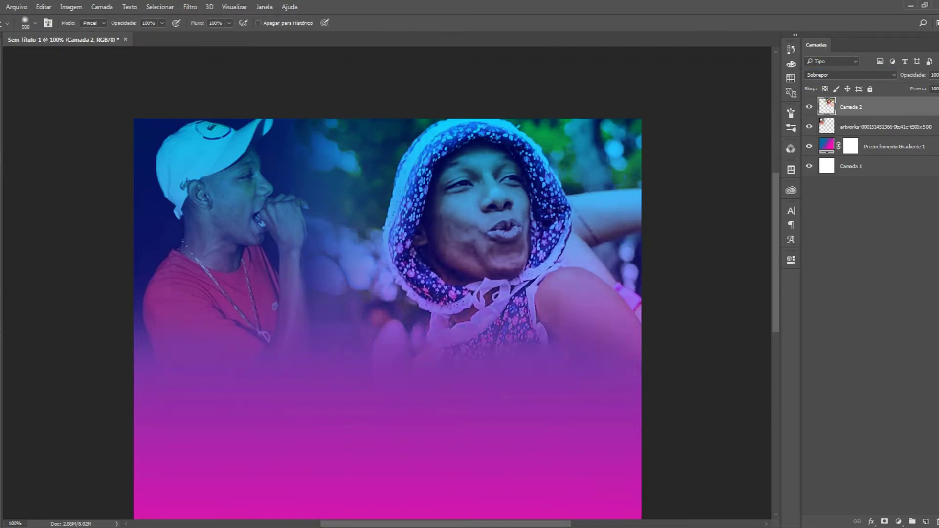
key("v")
Step: Place the d28b16f1 photo of the man in the striped-collar shirt, scaled down near the two upper portraits
key("alt+Tab")
left_click_drag(171, 150, 441, 207)
left_click_drag(639, 65, 495, 211)
left_click_drag(427, 227, 401, 143)
key("Return")
Step: Set the newly placed photo's blend mode to Sobrepor and shift it down between the two portraits
left_click(850, 75)
left_click(838, 168)
mouse_move(331, 193)
left_mouse_down()
mouse_move(335, 281)
mouse_move(330, 252)
left_mouse_up()
Step: Erase the middle photo's hard edges where it overlaps the neighbouring portraits
key("e")
left_click(457, 197)
left_click(451, 203)
mouse_move(254, 196)
left_mouse_down()
mouse_move(198, 381)
mouse_move(535, 395)
mouse_move(417, 125)
mouse_move(313, 152)
left_mouse_up()
Step: Move the middle photo up between the two upper portraits and fade out its remaining edges with the Eraser
key("v")
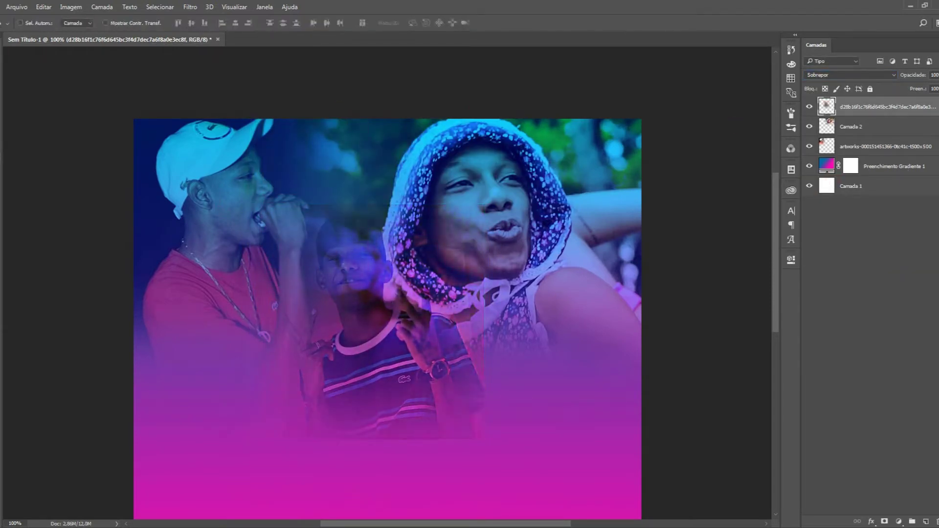
scroll(360, 251, "down", 2)
left_click_drag(360, 250, 349, 165)
scroll(349, 164, "up", 2)
key("e")
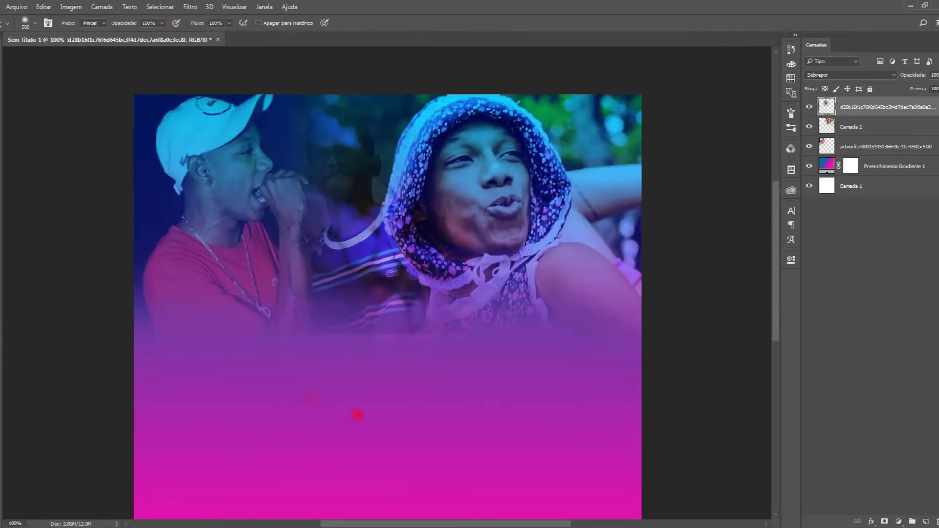
left_click(4, 59)
Step: Place the maxresdefault image from the mc neguin folder and move it down over the lower half of the canvas
key("alt+Tab")
left_click_drag(352, 156, 465, 313)
scroll(463, 311, "down", 3)
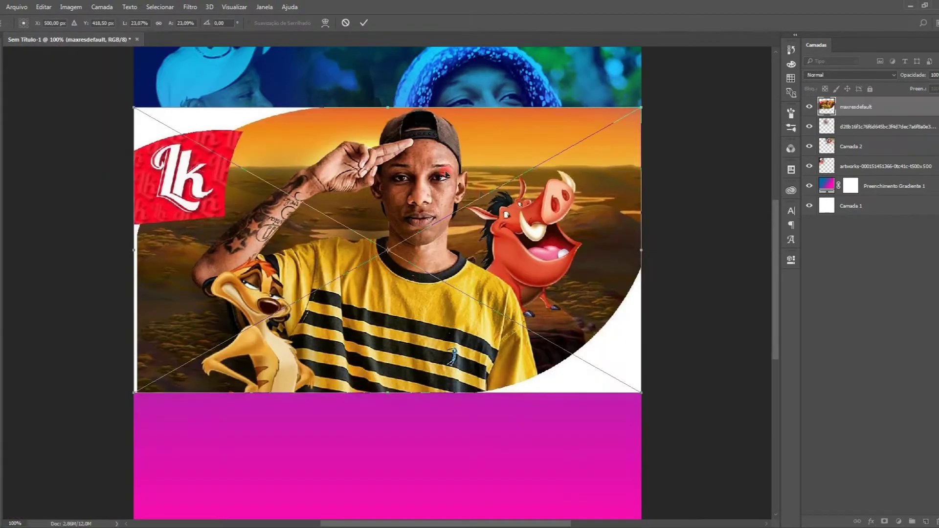
left_click_drag(462, 255, 463, 342)
key("Return")
Step: Copy the saluting man's part of the maxresdefault image to a new layer and delete the original layer
key("m")
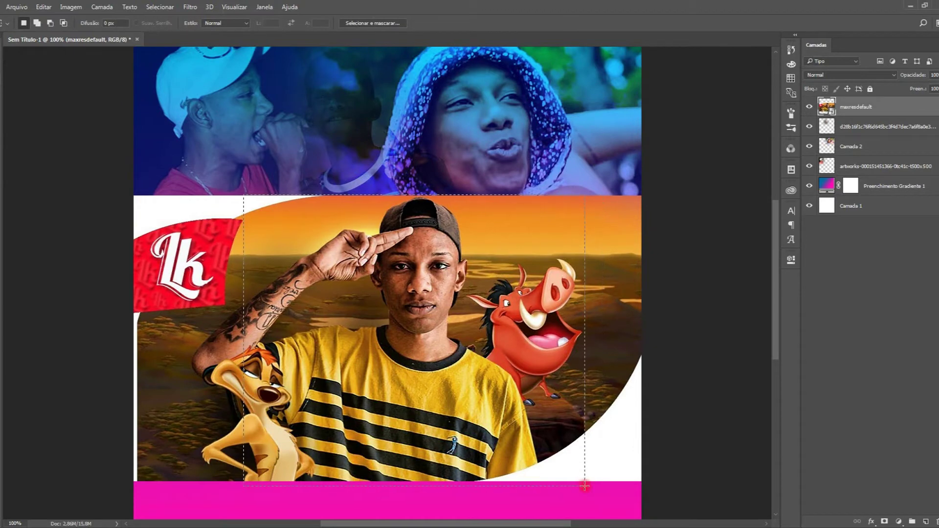
key("ctrl+j")
left_click(854, 126)
key("Delete")
Step: Move the cropped photo of the saluting man to the lower-left part of the canvas
left_click(863, 107)
key("v")
left_click_drag(394, 239, 216, 243)
scroll(199, 277, "down", 3)
Step: Set the saluting man's layer to Sobrepor and erase its hard edges into the gradient
left_click(850, 75)
left_click(829, 176)
key("e")
mouse_move(122, 151)
left_mouse_down()
mouse_move(125, 126)
mouse_move(309, 111)
mouse_move(445, 113)
mouse_move(492, 253)
mouse_move(479, 435)
left_mouse_up()
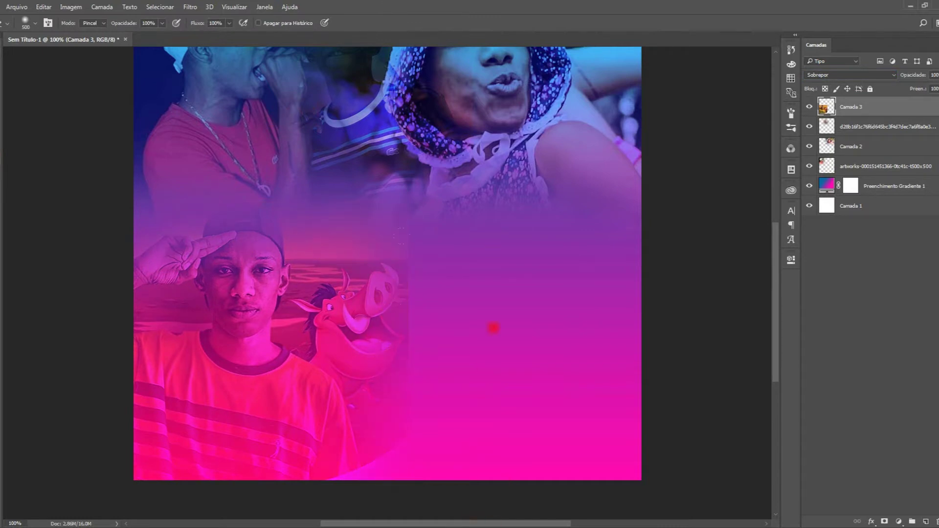
Step: Place the maxresdefault (1) image from the mc neguin folder and position it over the lower half of the canvas
key("alt+Tab")
left_click_drag(289, 161, 557, 253)
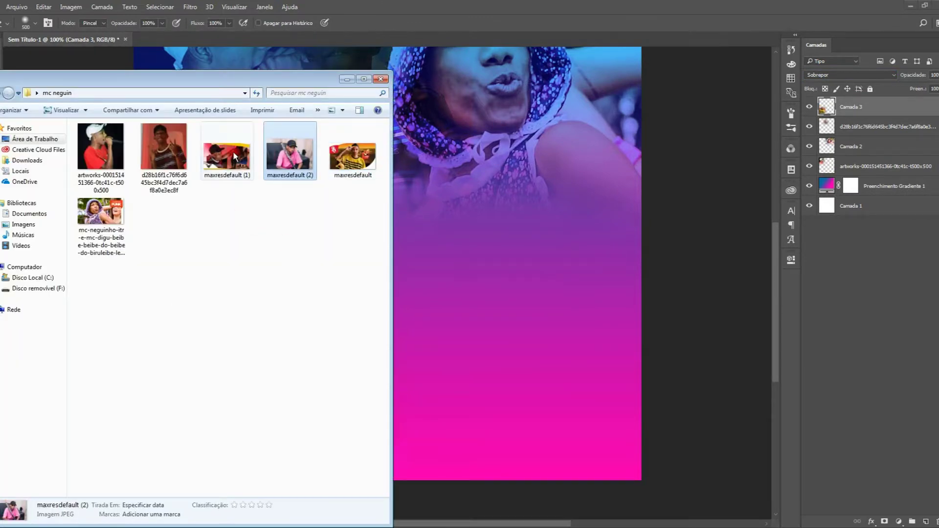
key("Return")
left_click(494, 274)
left_click(496, 203)
key("v")
left_click_drag(485, 204, 399, 181)
Step: Copy the part of maxresdefault (1) showing the man in the black cap to a new layer and delete the original
key("m")
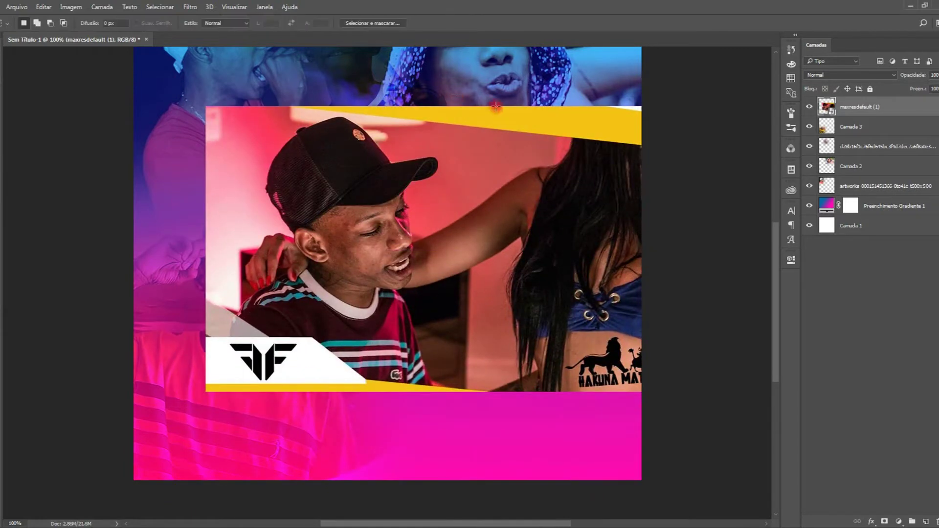
key("ctrl+j")
left_click(880, 126)
key("Delete")
Step: Move the cropped photo of the man in the black cap to the lower-right part of the canvas
left_click(902, 107)
key("v")
left_click_drag(461, 131, 610, 243)
Step: Set the lower-right photo's blend mode to Sobrepor and erase its hard edges
left_click(850, 75)
left_click(827, 179)
key("e")
left_click_drag(236, 205, 273, 487)
left_click_drag(467, 149, 547, 163)
key("v")
Step: Place the maxresdefault (2) image of the man with the bat, enlarged to cover the lower part of the canvas
key("alt+Tab")
left_click_drag(289, 162, 475, 182)
left_click_drag(641, 94, 663, 79)
left_click_drag(577, 125, 566, 166)
key("Return")
Step: Set maxresdefault (2) to Sobrepor and scale it down between the two lower portraits
left_click(850, 75)
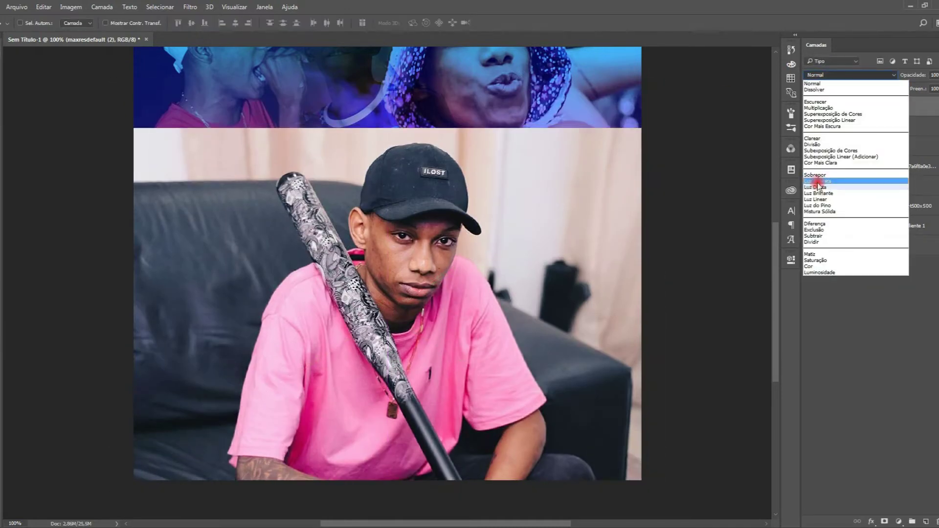
left_click(816, 182)
key("ctrl+t")
left_click_drag(663, 120, 535, 203)
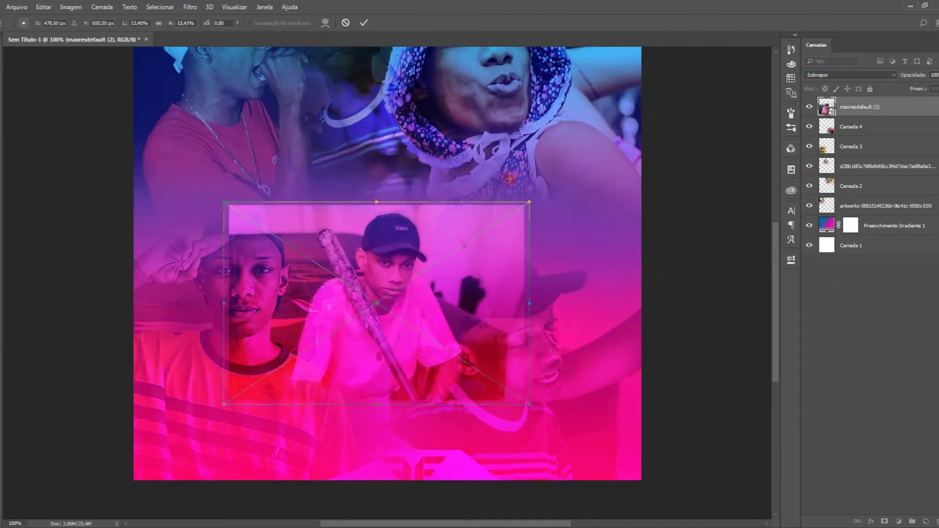
left_click_drag(447, 249, 447, 333)
left_click_drag(519, 284, 566, 241)
key("Return")
Step: Erase the hard edges of the maxresdefault (2) photo so it fades between the lower portraits
key("g")
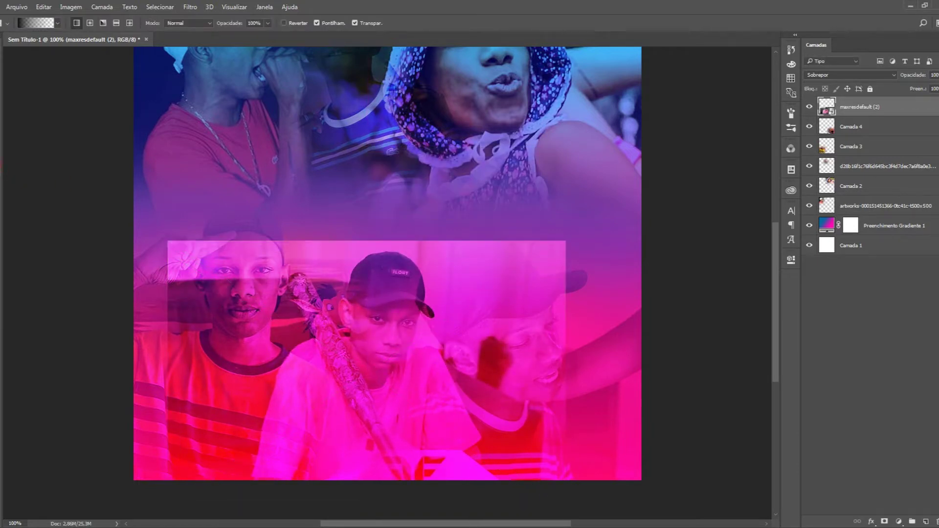
left_click(1, 167)
left_click(201, 263)
key("Return")
mouse_move(27, 186)
left_mouse_down()
mouse_move(169, 265)
mouse_move(239, 207)
mouse_move(244, 248)
mouse_move(462, 180)
mouse_move(586, 424)
left_mouse_up()
Step: Shift the three lower photo layers up together and enlarge them to fill the lower half of the canvas
key("v")
left_click(852, 150, "shift")
left_click_drag(542, 328, 541, 309)
key("ctrl+t")
left_click_drag(645, 179, 682, 157)
left_click_drag(551, 258, 556, 262)
key("Return")
scroll(556, 262, "up", 3)
key("ctrl+t")
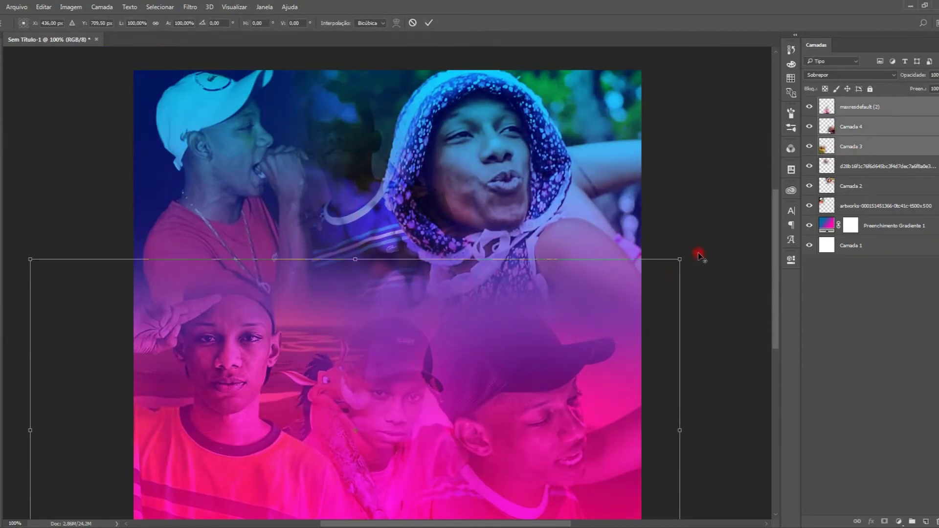
left_click_drag(679, 260, 694, 241)
key("Return")
Step: Group all the photo layers and the gradient fill, and name the group fundo
left_click(918, 106)
left_click(918, 226, "shift")
key("ctrl+g")
double_click(849, 103)
Step: Open maxresdefault (2).jpg as a separate document
left_click(17, 7)
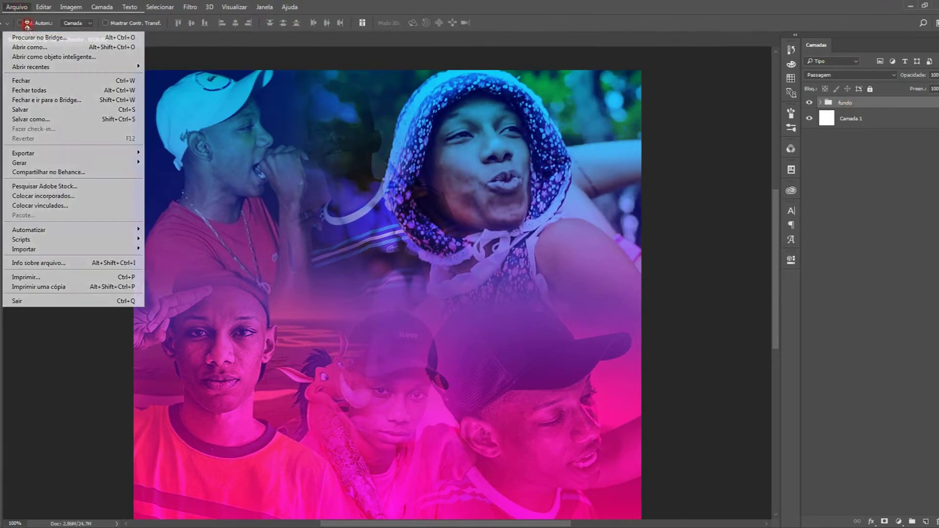
left_click(27, 25)
left_click(30, 69)
double_click(140, 124)
left_click(269, 83)
left_click(389, 289)
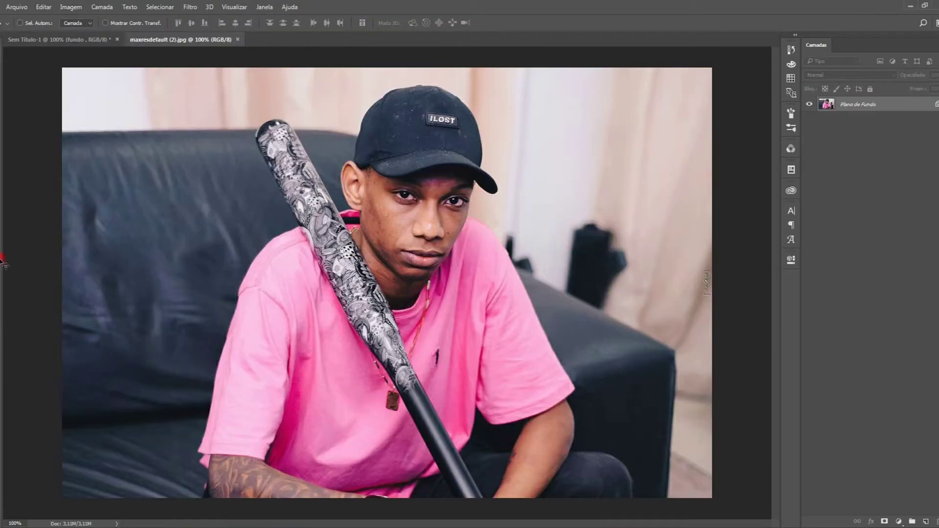
Step: Outline the man and his bat with the Pen tool and isolate them on a new layer with the background hidden
key("p")
scroll(265, 315, "down", 3)
left_click_drag(448, 523, 396, 524)
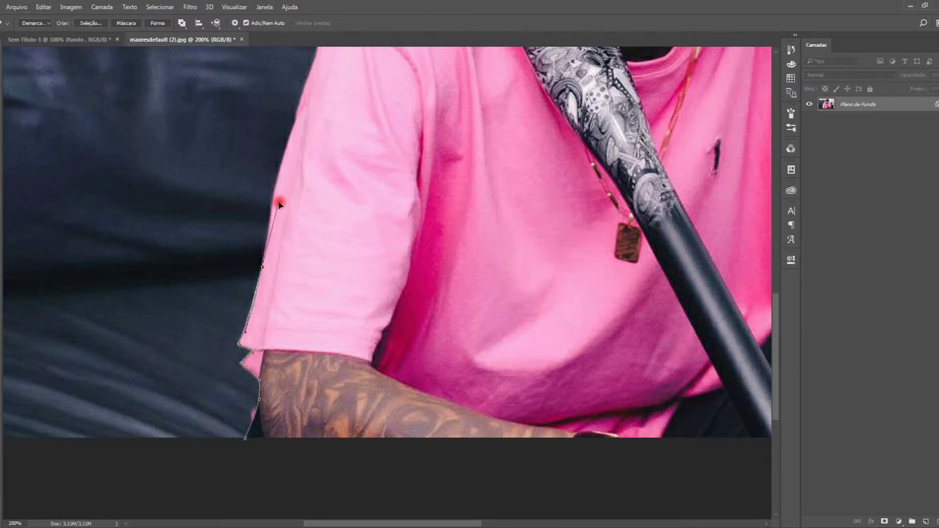
scroll(297, 170, "up", 3)
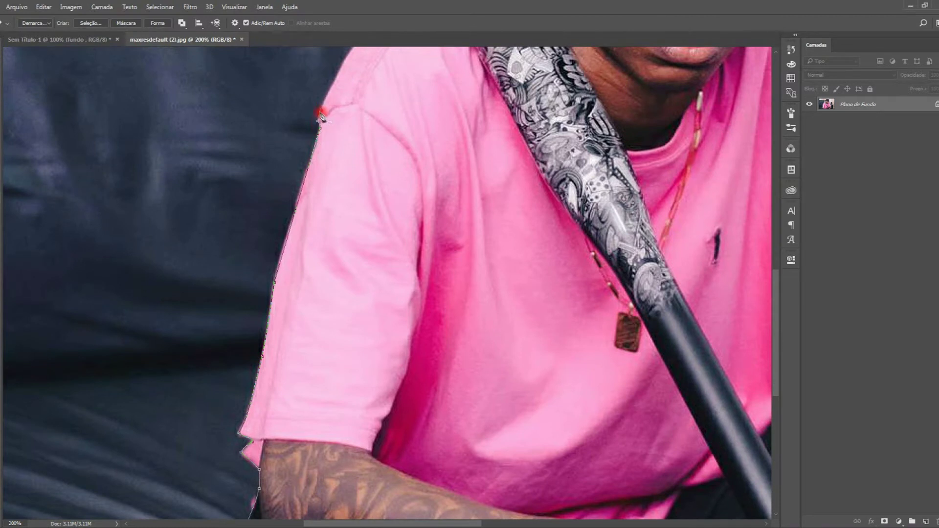
scroll(395, 131, "up", 4)
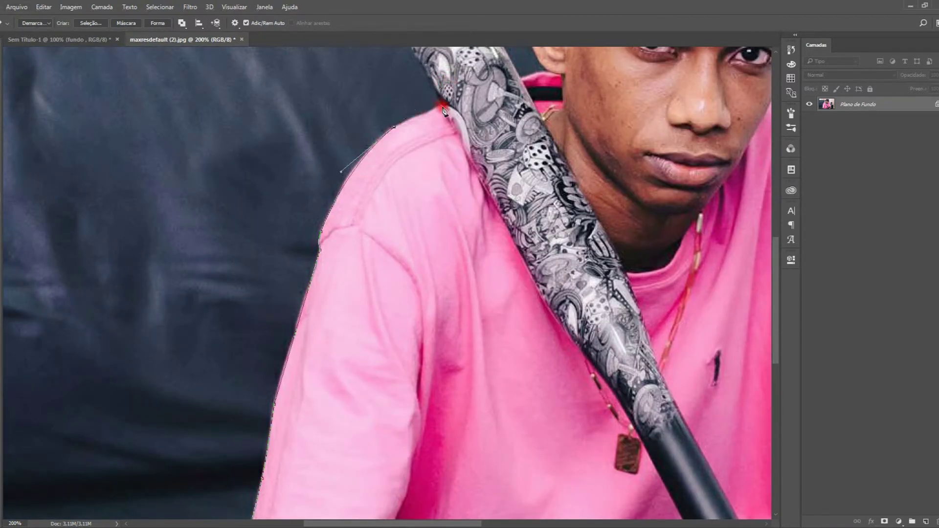
scroll(441, 108, "up", 6)
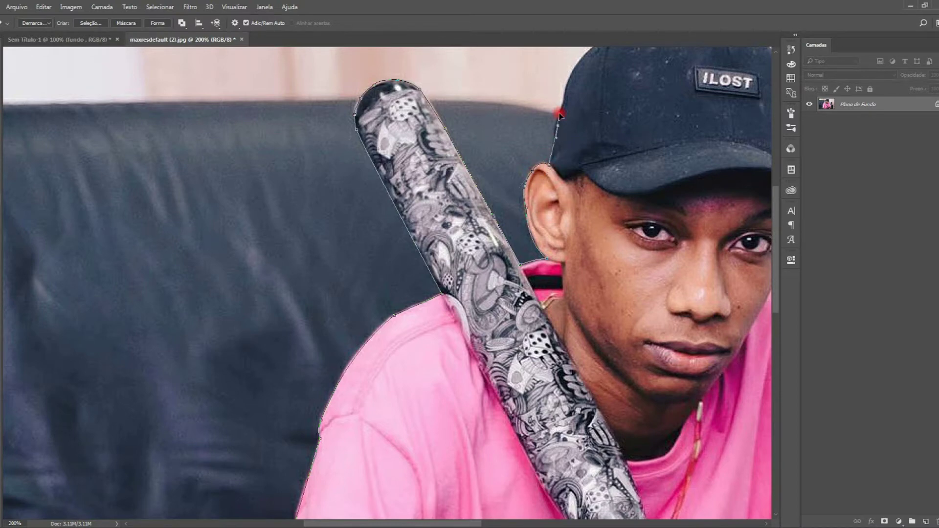
scroll(554, 142, "up", 2)
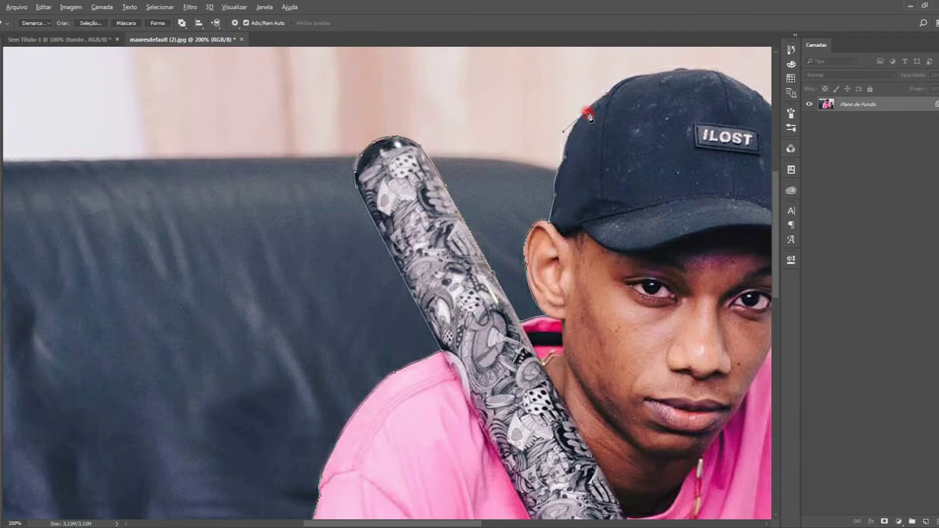
scroll(582, 114, "up", 2)
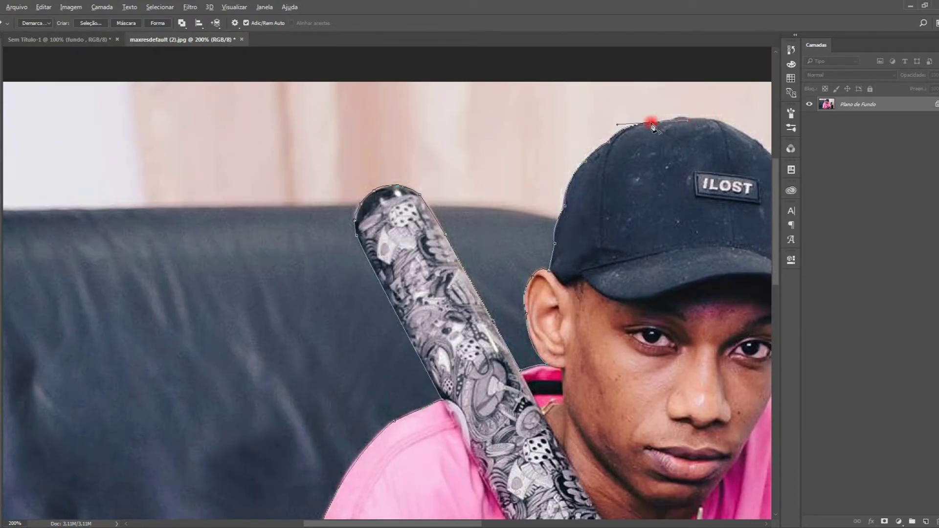
left_click_drag(439, 524, 512, 524)
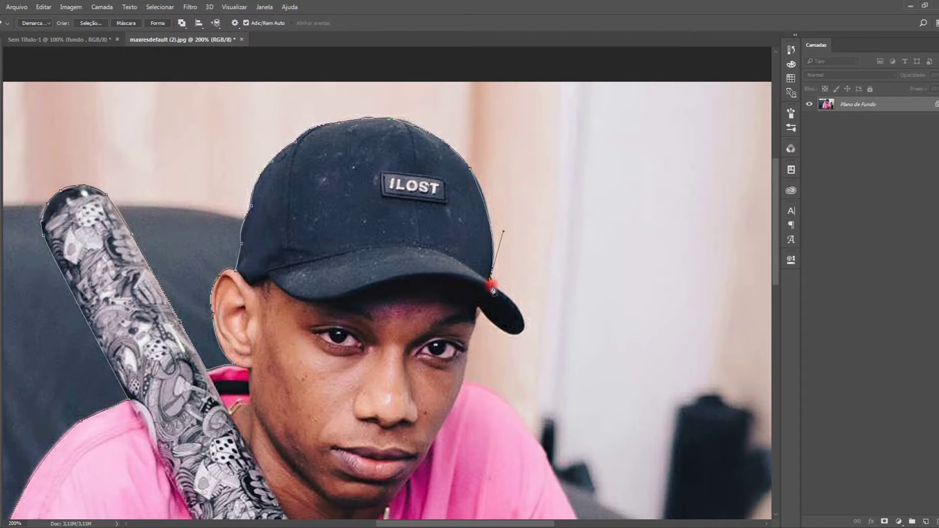
key("ctrl+plus")
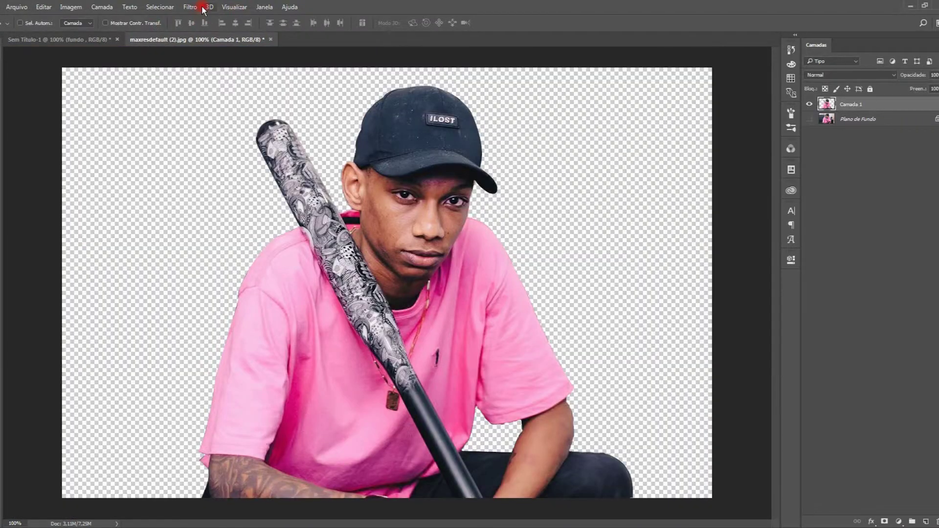
Step: Apply the Camera Raw filter with exposure +0.35, highlights +62, shadows -48, whites -50, clarity +44 and lowered blacks
left_click(190, 6)
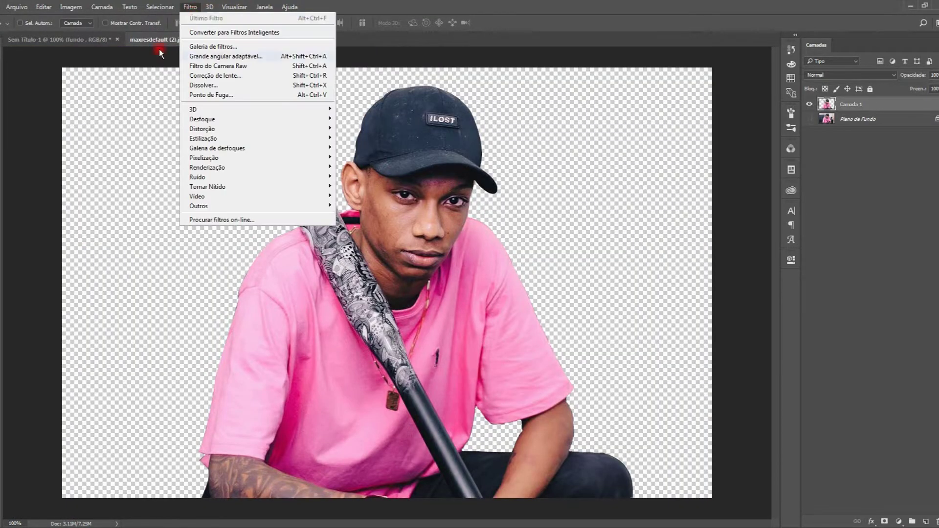
left_click(225, 66)
left_click_drag(713, 316, 729, 317)
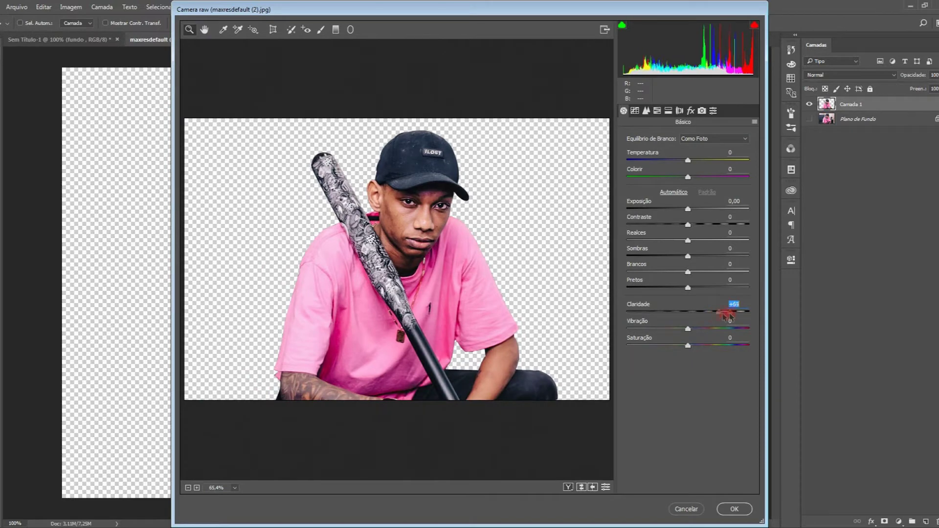
left_click_drag(687, 209, 725, 240)
left_click_drag(688, 256, 672, 286)
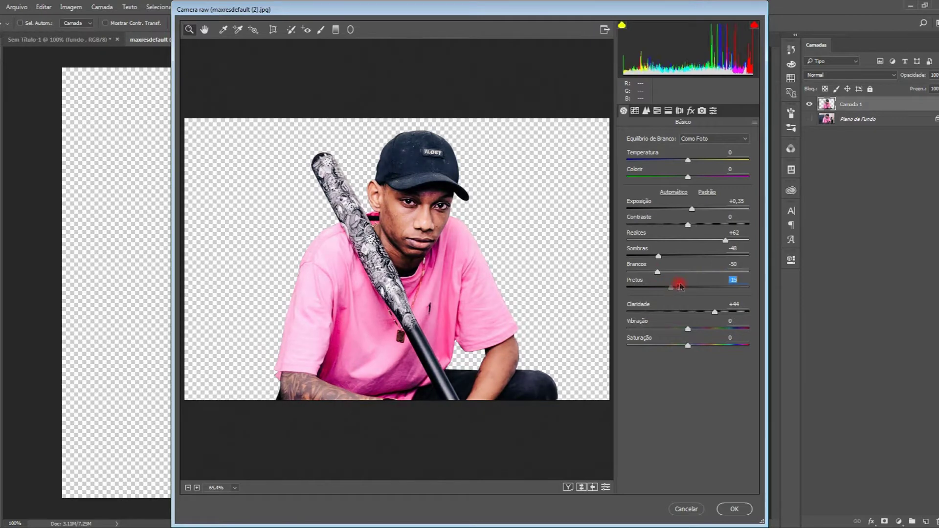
left_click(729, 510)
Step: Bring the cut-out man into the Sem Título-1 document and scale him down in the middle of the canvas
left_click_drag(414, 114, 340, 154)
key("ctrl+minus")
key("ctrl+t")
key("ctrl+minus")
left_click_drag(472, 184, 443, 211)
left_click_drag(383, 238, 412, 223)
key("ctrl+plus")
key("ctrl+plus")
key("Return")
Step: Enlarge the cut-out man slightly over the collage
key("ctrl+t")
left_click_drag(554, 112, 564, 92)
key("Return")
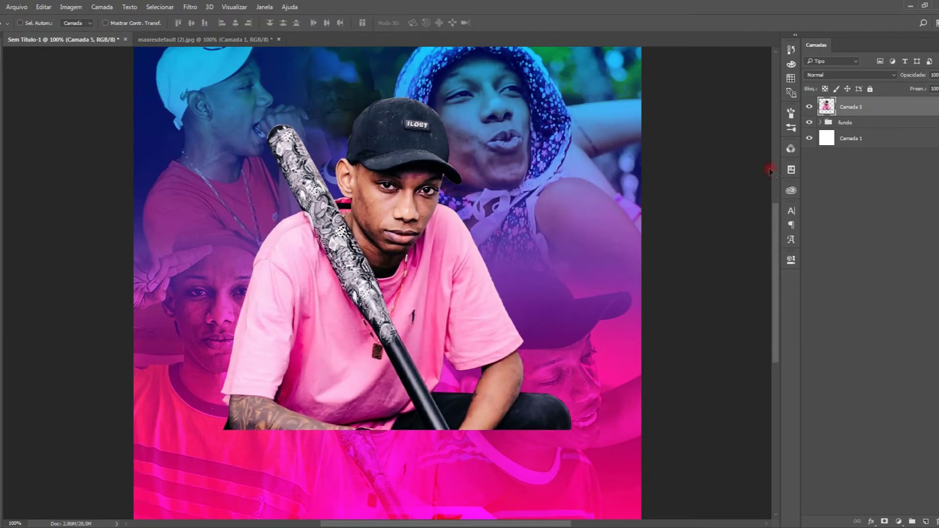
Step: Fade out the lower part of the cut-out man with the Eraser so he blends into the collage
key("e")
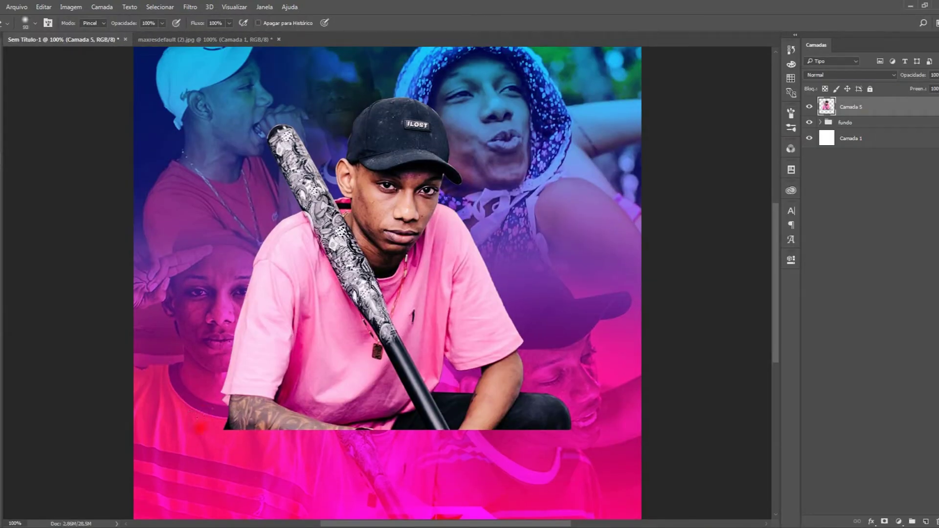
left_click_drag(199, 428, 238, 428)
mouse_move(230, 425)
left_mouse_down()
mouse_move(245, 415)
mouse_move(523, 435)
mouse_move(477, 418)
left_mouse_up()
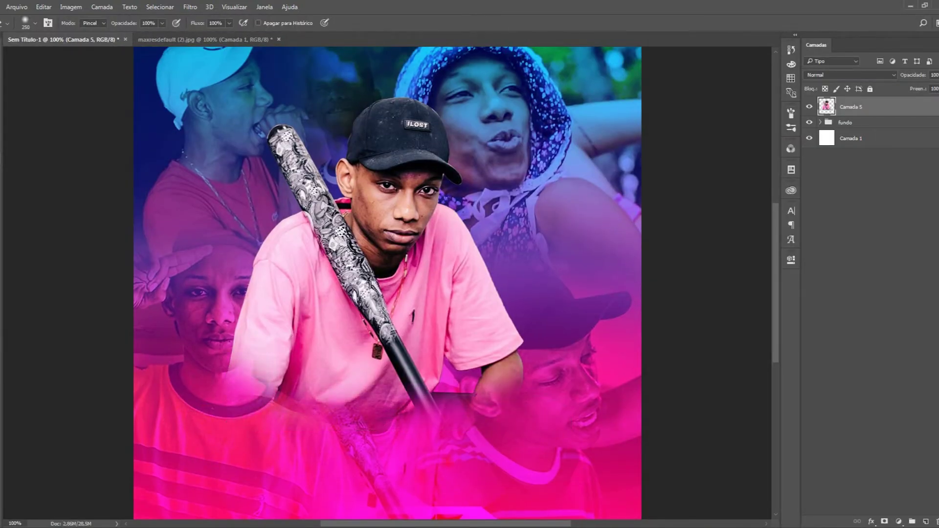
left_click_drag(431, 392, 317, 386)
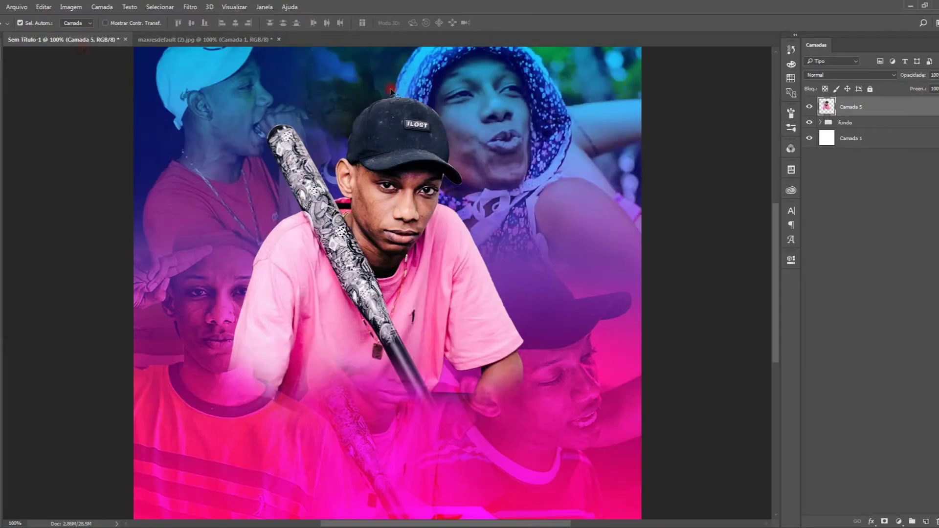
Step: Enlarge the faded cut-out further and center it horizontally on the canvas
key("ctrl+t")
left_click_drag(391, 98, 391, 78)
scroll(379, 103, "up", 3)
left_click_drag(420, 165, 429, 141)
key("Return")
scroll(425, 171, "down", 5)
scroll(429, 165, "up", 1)
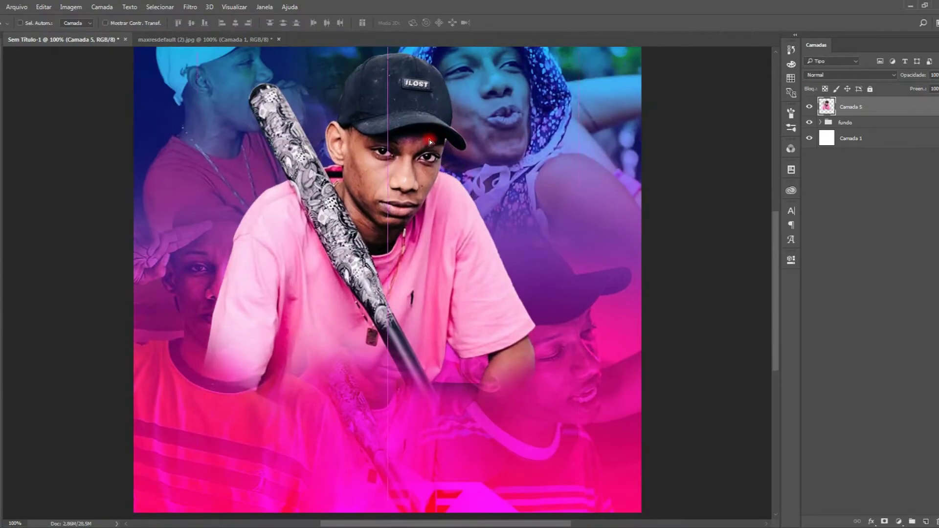
Step: Add a black-to-transparent linear gradient fill layer at 90° above the cut-out man and lower its opacity to 37%
scroll(429, 142, "up", 5)
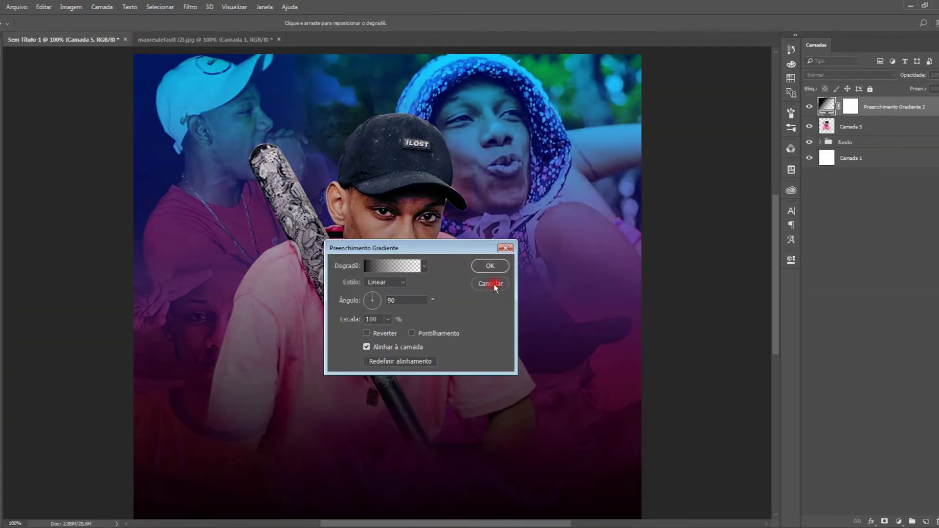
left_click(489, 267)
left_click_drag(935, 88, 922, 92)
Step: Add a solid color fill layer in green 00ff12 and set its blend mode to Subtrair
left_click(899, 521)
left_click(856, 296)
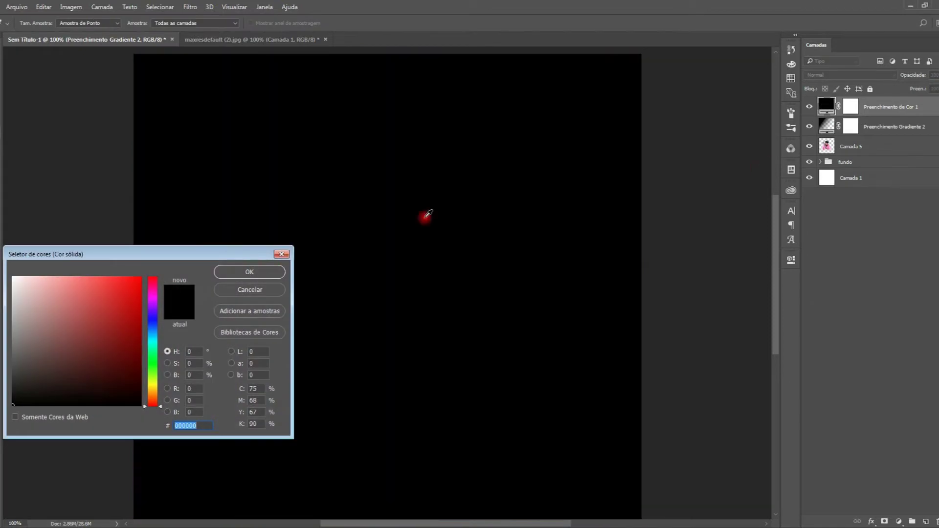
left_click(153, 362)
type("00ff12")
key("Return")
left_click(851, 75)
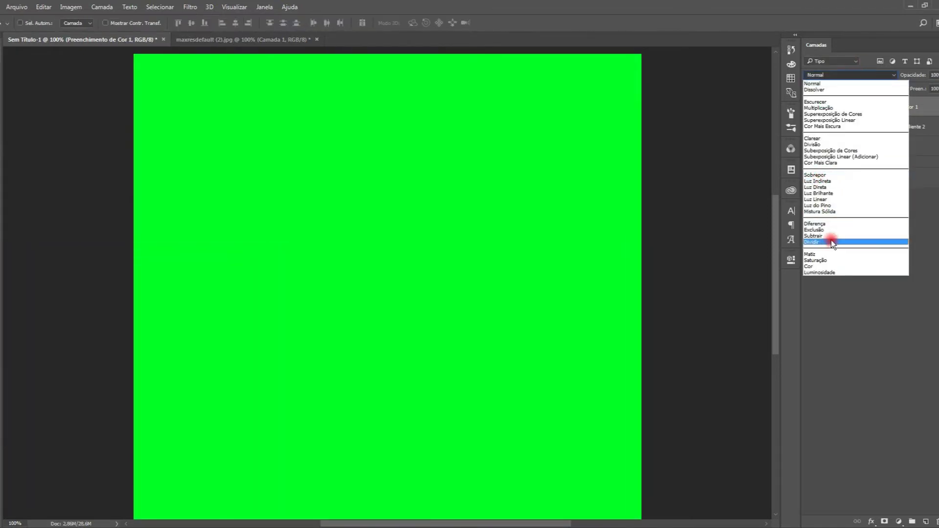
left_click(831, 239)
Step: Fade the green fill's mask horizontally with a gradient from black on the left to white on the right
key("g")
left_click(850, 106)
left_click_drag(191, 225, 530, 224)
Step: Add a second solid color fill layer in vivid blue and set its blend mode to Subtrair
left_click(899, 522)
left_click(895, 302)
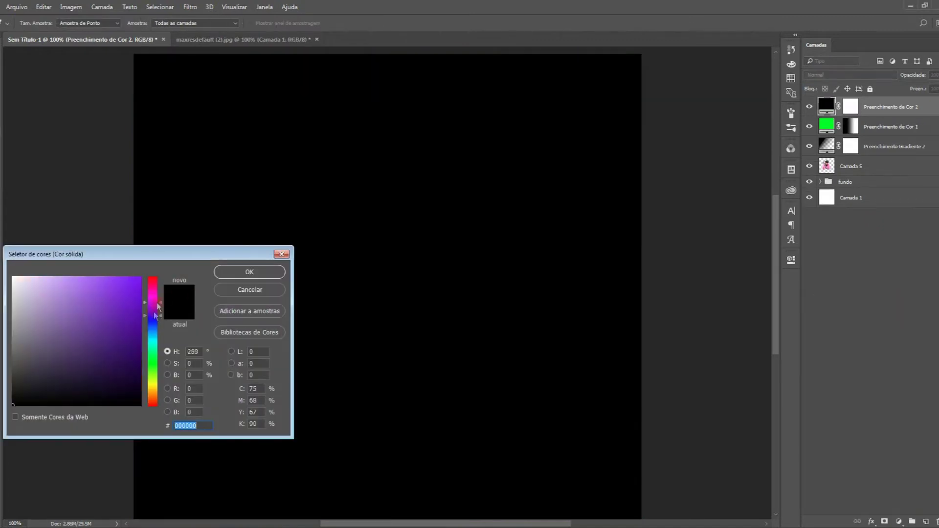
left_click(153, 320)
left_click_drag(128, 289, 133, 275)
left_click(258, 273)
left_click(847, 75)
left_click(833, 236)
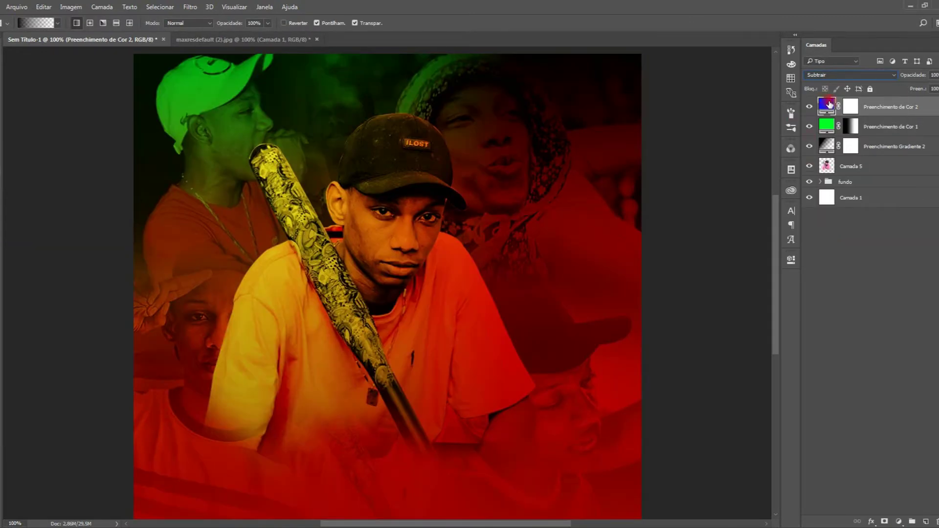
Step: Change the second solid fill layer's color to red
double_click(830, 104)
left_click(155, 275)
left_click(249, 272)
left_click(508, 221)
key("Return")
Step: Mask the red fill with a horizontal white-to-black gradient and lower the opacity of both color fills to 48%
left_click(850, 109)
mouse_move(490, 251)
left_mouse_down()
mouse_move(214, 251)
mouse_move(491, 252)
left_mouse_up()
left_click_drag(362, 192, 505, 193)
left_click_drag(244, 228, 244, 228)
left_click(899, 127, "shift")
left_click_drag(930, 90, 931, 91)
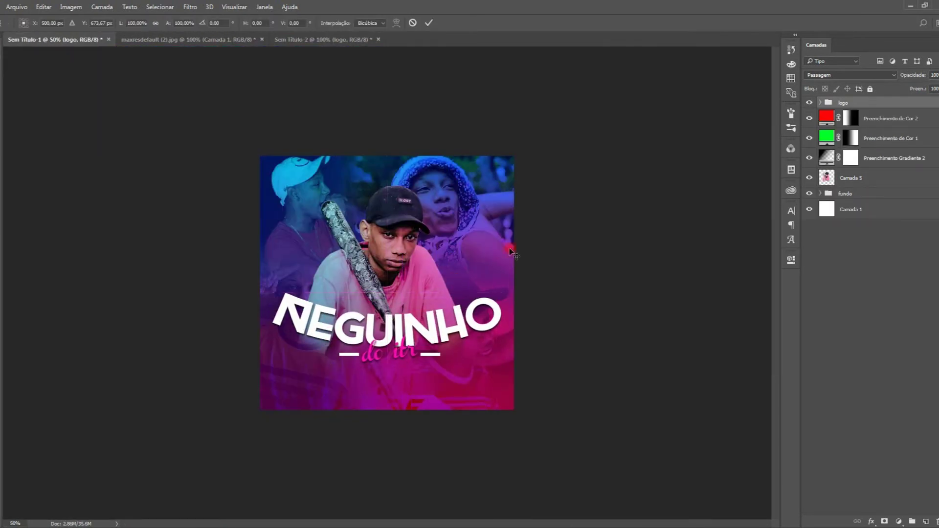
Step: Confirm the logo group's placement over the man's chest and set its main lettering's drop shadow size to 24 px
key("Return")
key("ctrl+1")
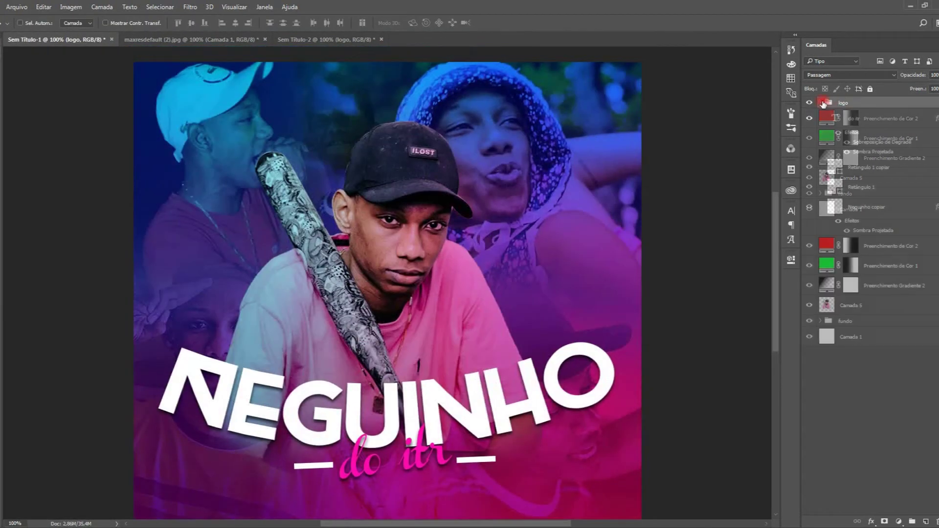
double_click(897, 207)
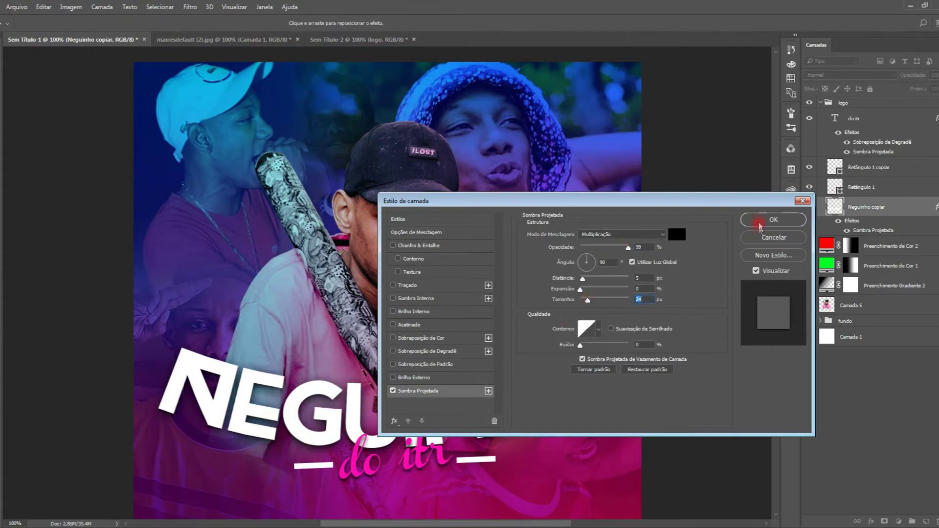
left_click(773, 220)
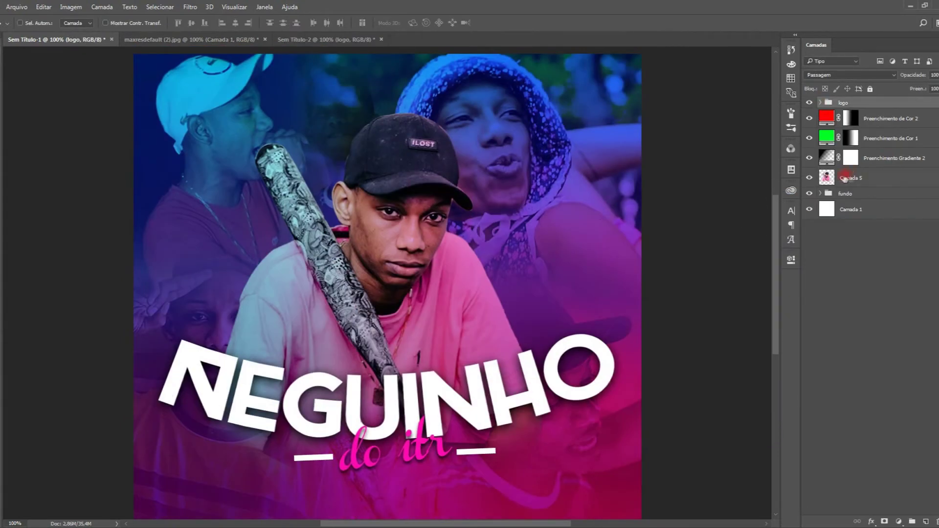
mouse_move(404, 204)
left_mouse_down()
mouse_move(404, 183)
mouse_move(419, 197)
left_mouse_up()
left_click(872, 105, "shift")
left_click(829, 156)
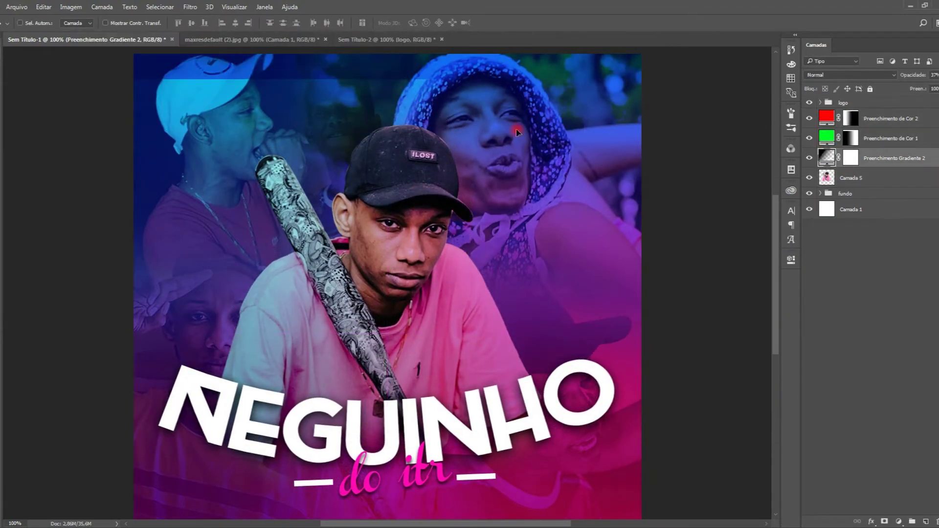
left_click(833, 126)
key("ctrl+z")
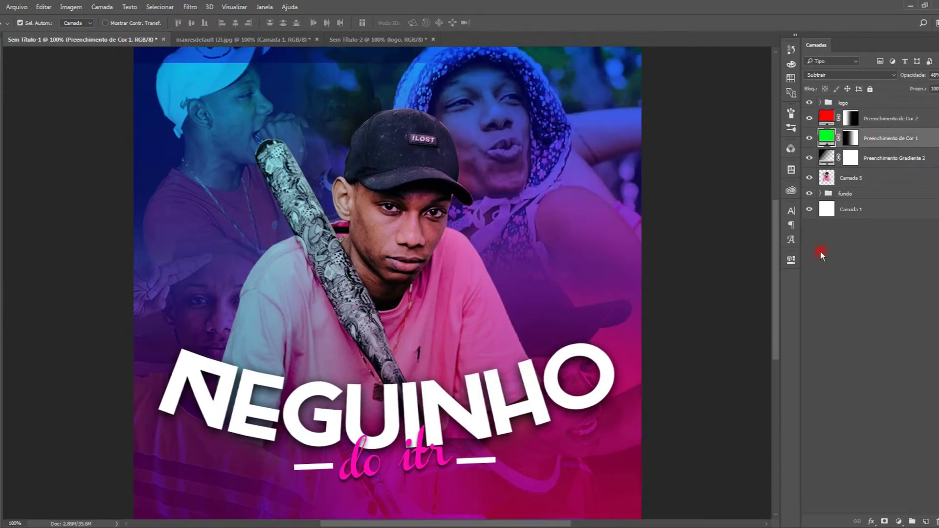
key("ctrl+alt+z")
Step: Move the cut-out man and the logo group together slightly down the canvas
left_click(826, 178)
left_click(850, 101, "ctrl")
left_click_drag(433, 141, 439, 166)
Step: Scale the logo group down to about 79% over the man's chest
left_click(850, 102)
key("ctrl+t")
left_click_drag(616, 340, 567, 355)
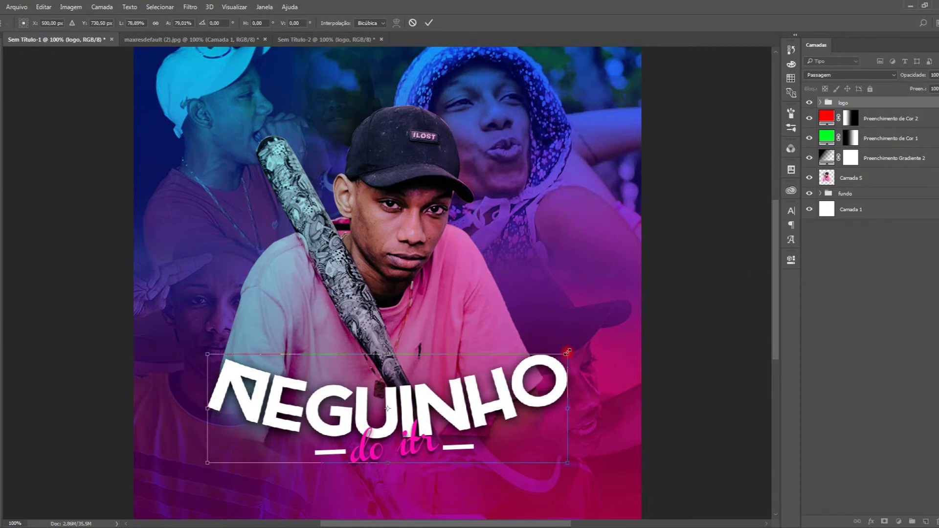
key("Return")
Step: Enlarge the cut-out man and the logo group together slightly
left_click(851, 177, "ctrl")
key("ctrl+t")
left_click_drag(585, 105, 598, 93)
key("Return")
Step: Duplicate the cut-out man's layer and apply an 8,4-pixel Gaussian Blur to the lower copy for a soft glow
left_click(885, 177)
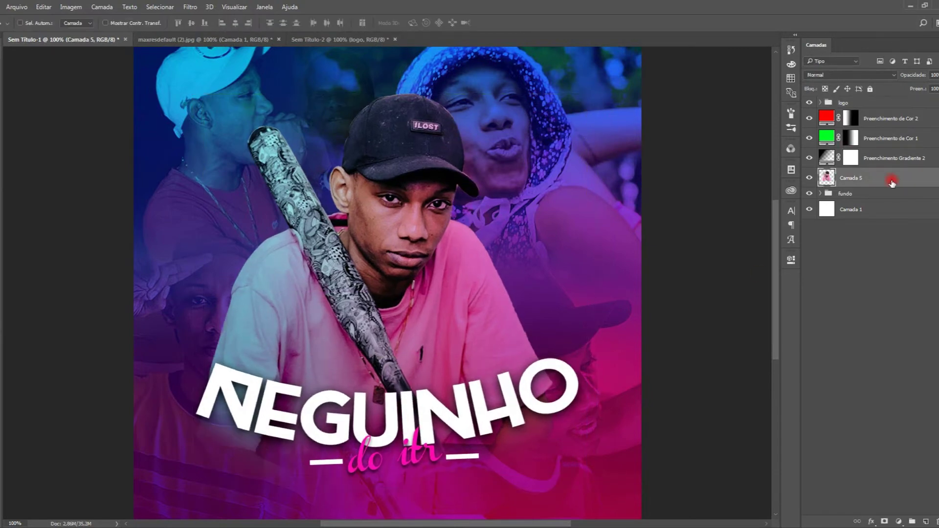
key("ctrl+j")
left_click(880, 198)
left_click(190, 7)
mouse_move(225, 115)
left_click(372, 166)
left_click_drag(431, 122, 653, 206)
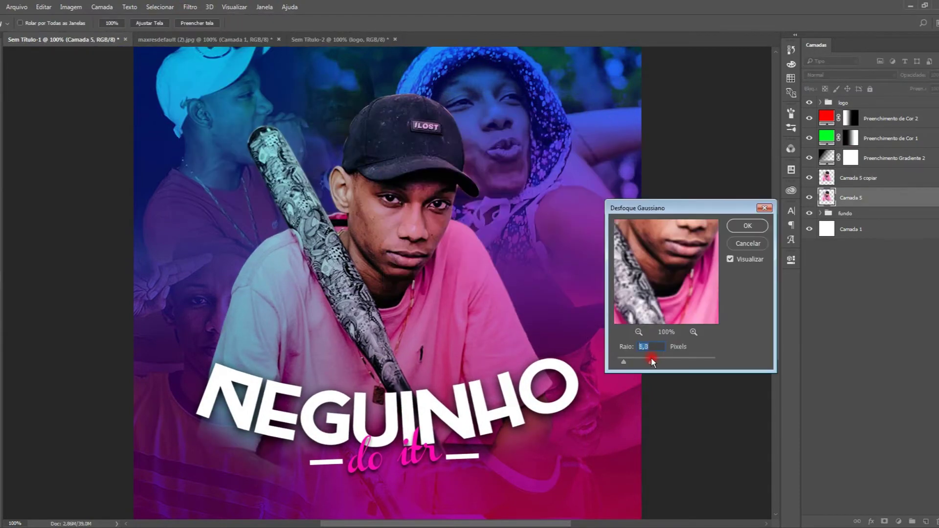
left_click_drag(670, 362, 652, 359)
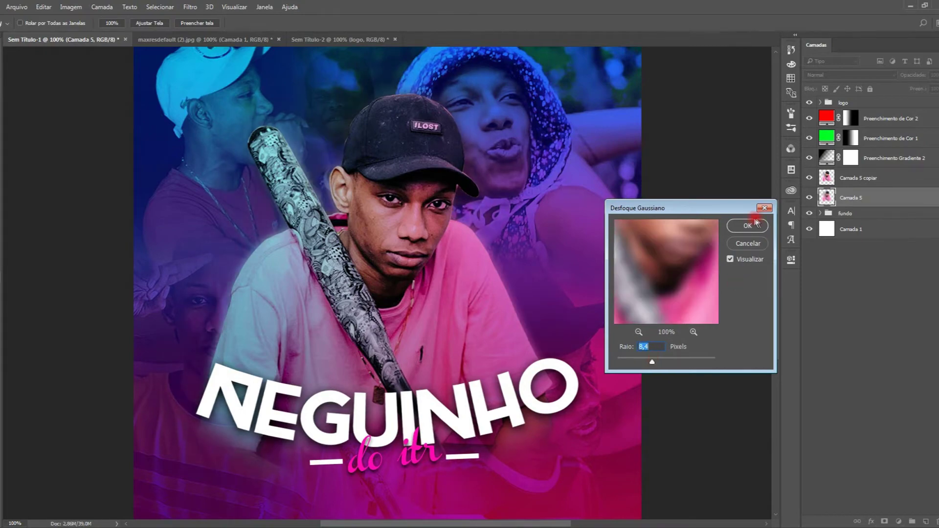
left_click(747, 226)
Step: Start a new text line near the top of the artwork, above the logo group, with the sample text "lan"
left_click(878, 107)
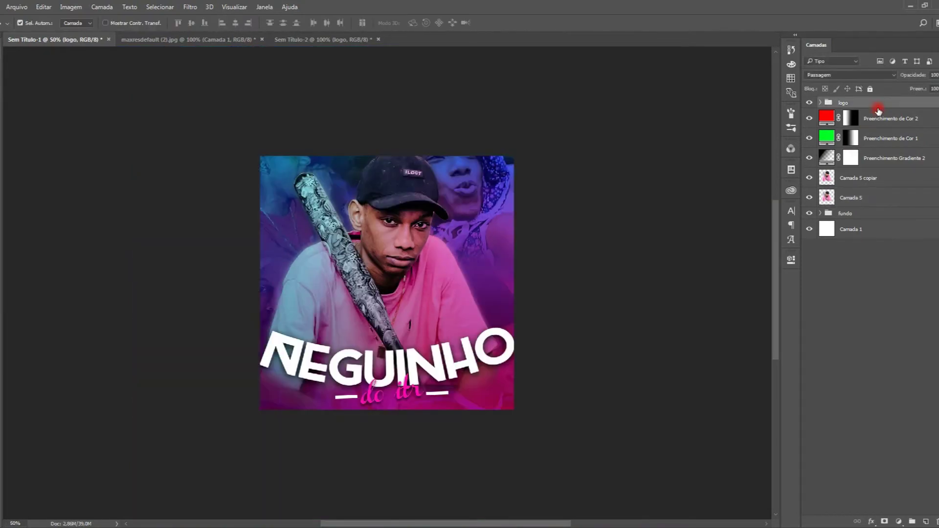
key("ctrl+1")
scroll(698, 258, "down", 3)
scroll(692, 281, "up", 7)
key("t")
left_click(244, 167)
type("Lançament")
key("ctrl+a")
type("lan")
key("ctrl+a")
Step: Set the text to Charlemagne Std with wider letter spacing and make it read "lacamento do video clipe"
left_click(793, 214)
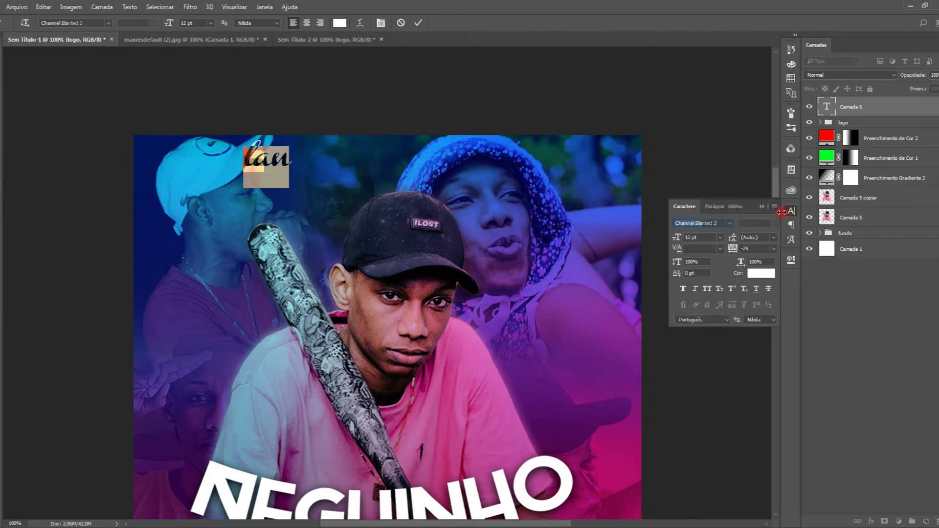
left_click(773, 249)
left_click(771, 404)
left_click(773, 249)
left_click(771, 412)
left_click(788, 211)
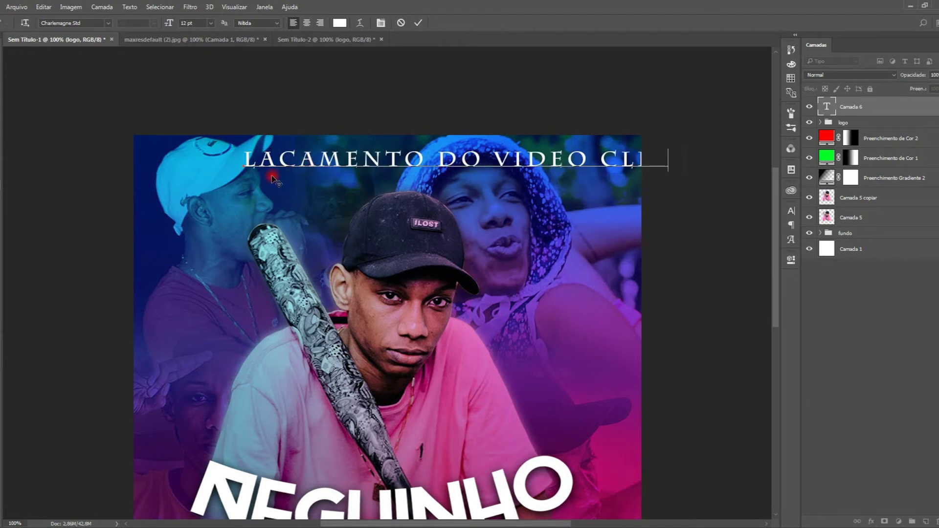
type("e")
key("ctrl+Return")
Step: Scale the video clip heading down and center it horizontally along the artwork's top edge
key("v")
key("ctrl+t")
left_click_drag(685, 149, 499, 144)
key("Return")
left_click(886, 247, "ctrl")
left_click(235, 23)
left_click(872, 110)
key("ctrl+t")
key("Return")
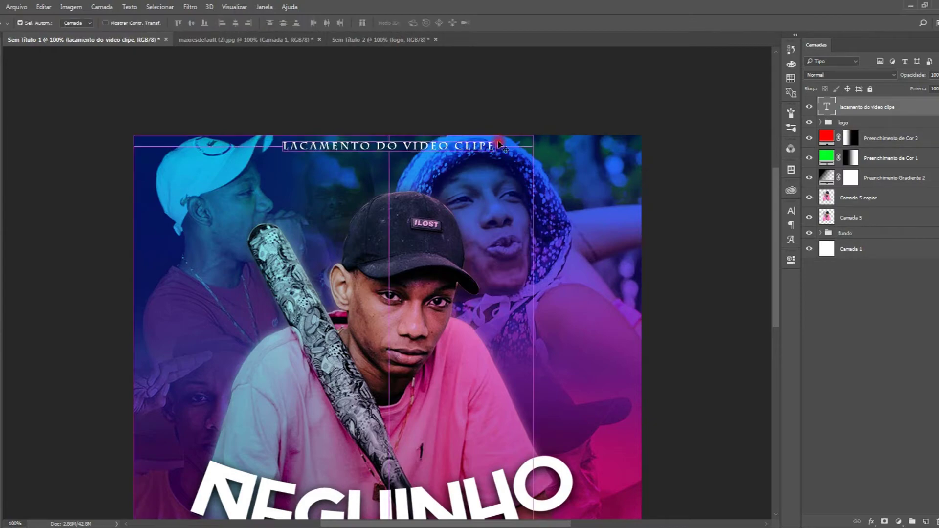
Step: Group the sharp and blurred cut-out layers and name the group "mc"
key("ctrl+minus")
key("ctrl+plus")
key("ctrl+plus")
scroll(444, 275, "up", 6)
left_click(859, 198)
left_click(863, 217, "ctrl")
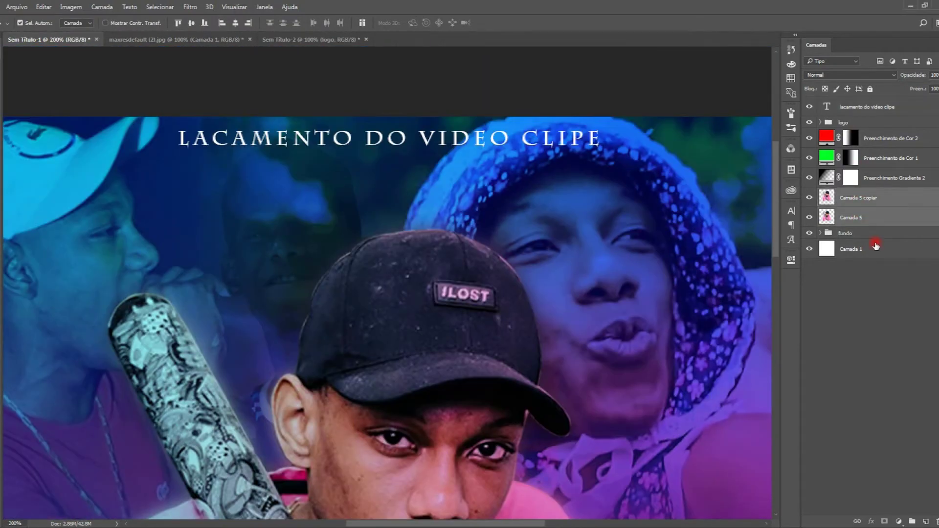
key("ctrl+g")
double_click(851, 193)
Step: Center the mc group horizontally on the canvas using the white Camada 1 layer as reference
left_click(864, 223, "ctrl")
left_click(235, 23)
key("ctrl+minus")
key("ctrl+minus")
key("ctrl+minus")
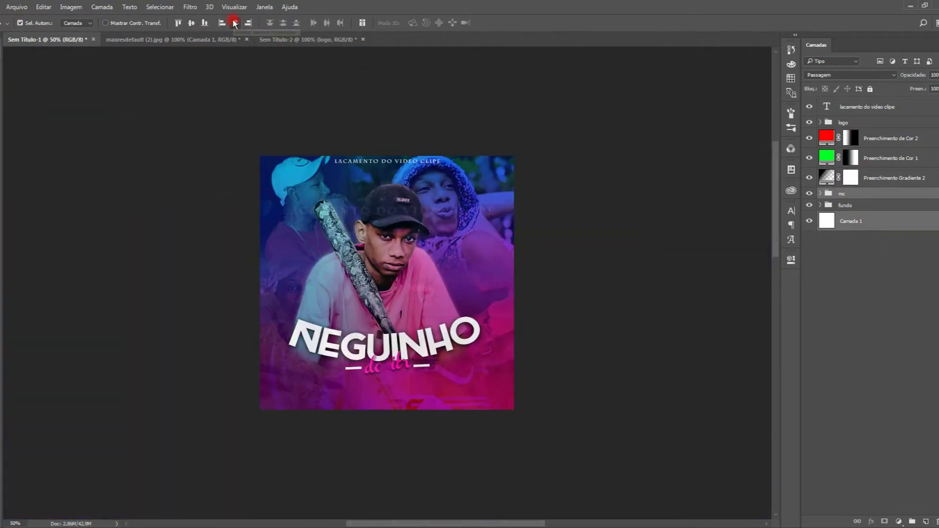
key("ctrl+plus")
Step: Center the logo group horizontally against the Camada 1 layer and nudge it slightly over the man's chest
left_click(897, 122)
left_click(881, 222, "ctrl")
left_click(235, 23)
left_click(852, 122)
left_click_drag(451, 328, 442, 331)
Step: Duplicate the top heading as a date line reading "dia xx/xx/xxxx" and place it just below the logo
left_click_drag(432, 120, 452, 435)
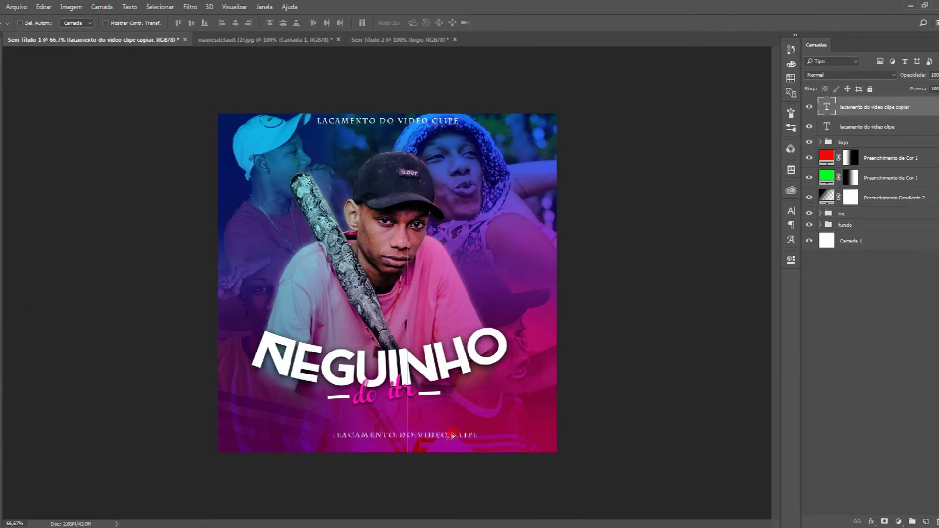
key("t")
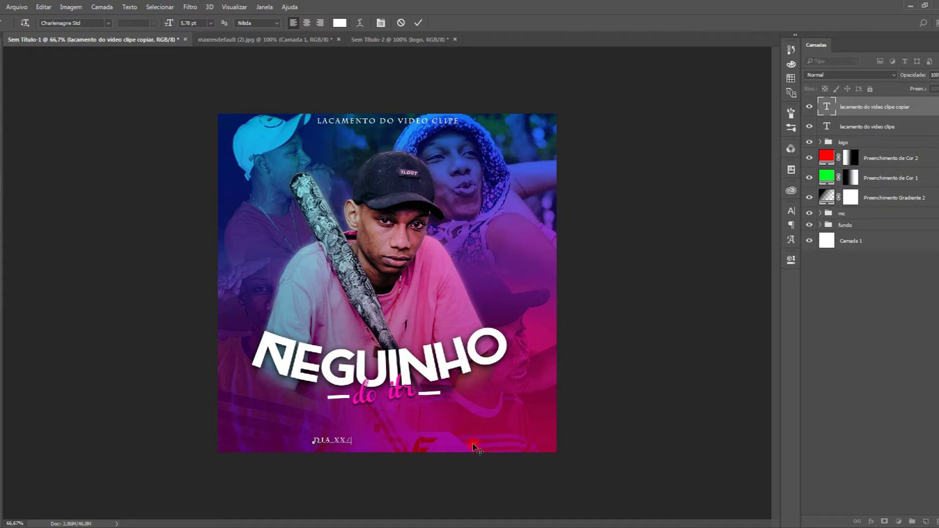
key("ctrl+Return")
key("v")
left_click_drag(360, 442, 494, 143)
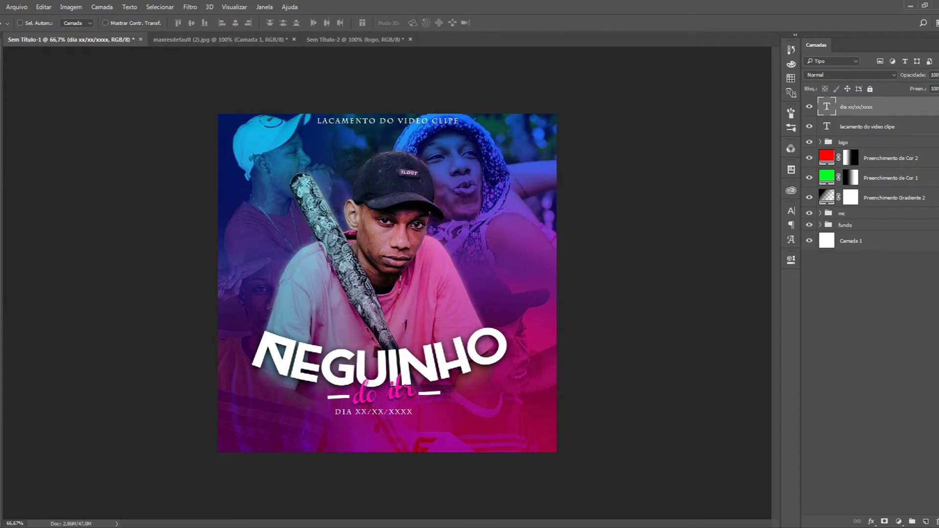
Step: Add the text "contato p/shows" near the bottom of the artwork and scale it down
key("t")
left_click(274, 437)
type("CONTATO P/SHOWS")
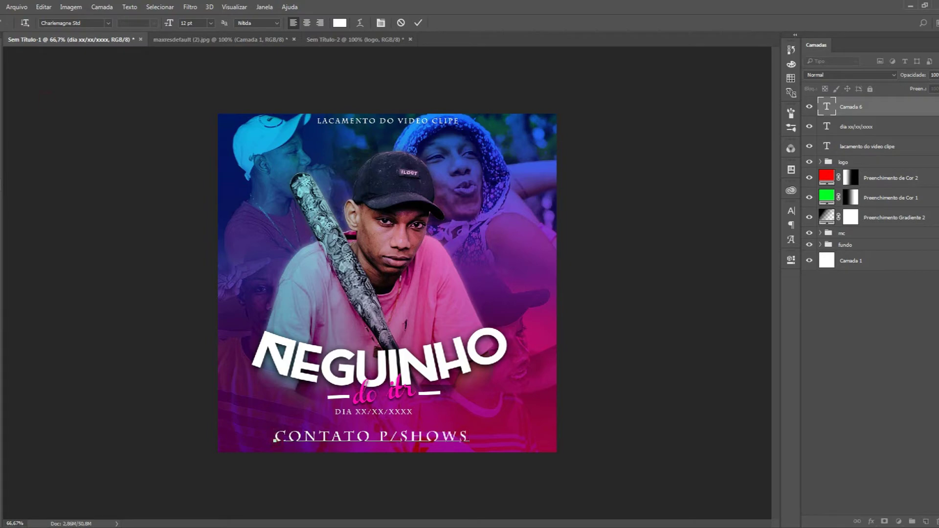
key("ctrl+Return")
key("ctrl+t")
Step: Center the contact line and the date line horizontally on the canvas
left_click(876, 269, "ctrl")
left_click(235, 23)
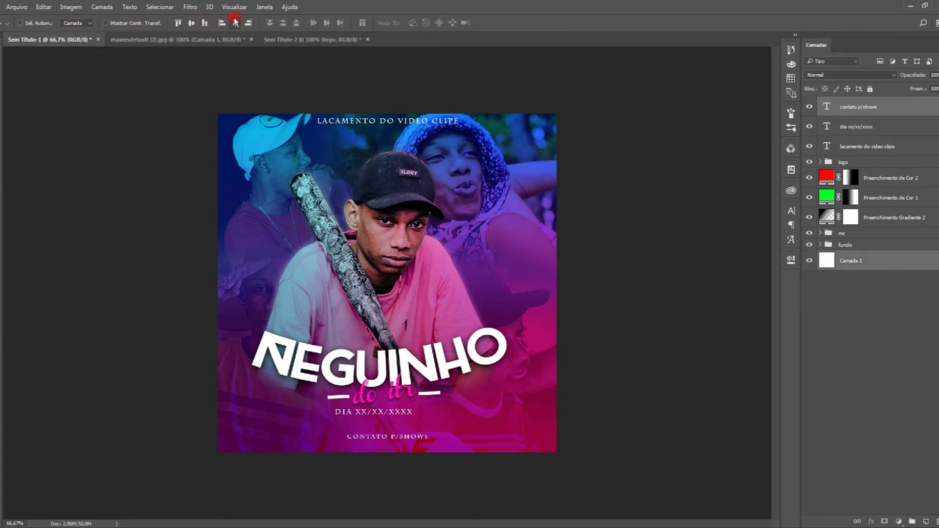
left_click(886, 130, "ctrl")
left_click(887, 109)
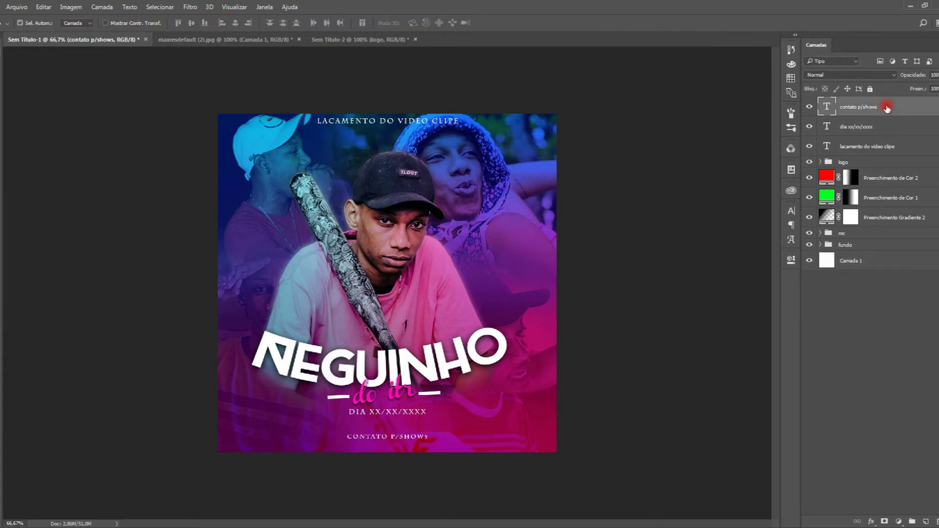
Step: Duplicate the contact line just below itself and replace its text with the two contact phone number placeholders
key("ctrl+plus")
key("ctrl+plus")
scroll(494, 294, "down", 5)
left_click_drag(433, 433, 428, 455, "alt")
key("t")
left_click_drag(263, 459, 570, 460)
type("9")
type(" 9 XXXX")
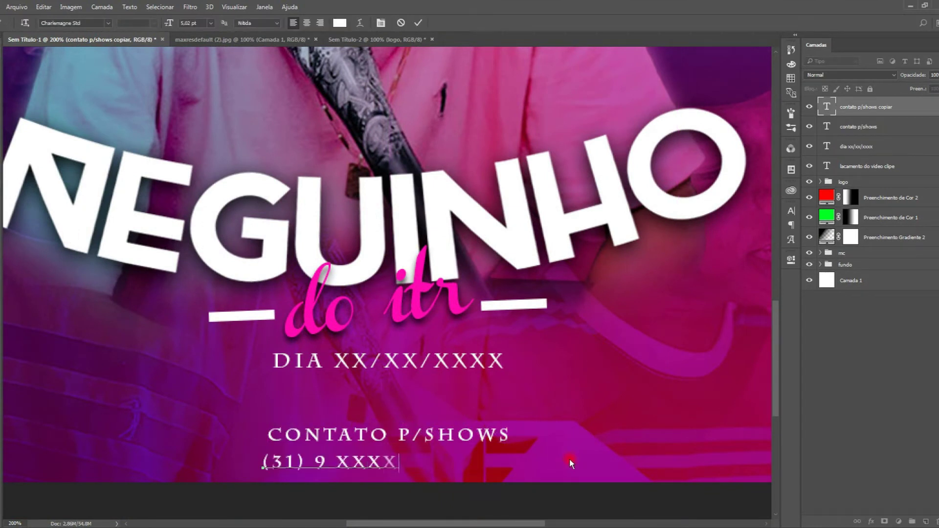
type("XXX- (31)9 XXXXXXXX- (31)9")
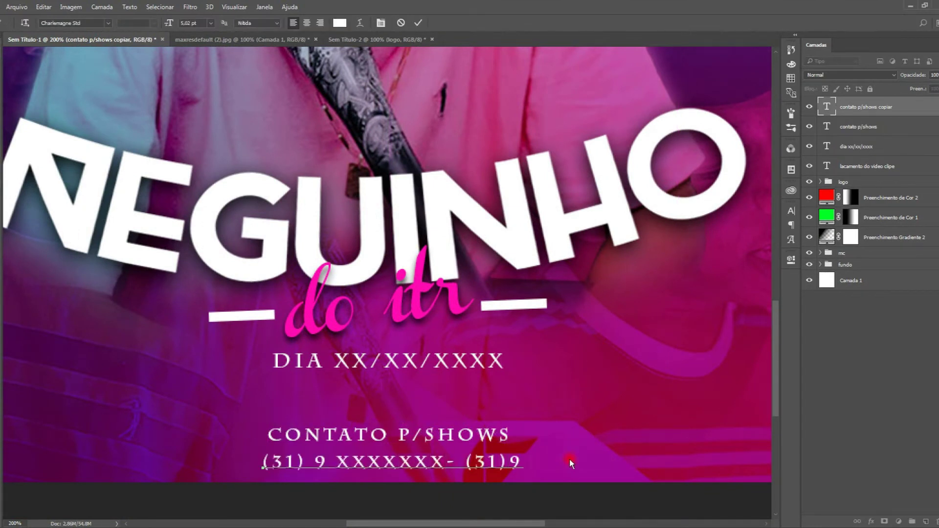
key("ctrl+Return")
Step: Center the phone number line horizontally on the canvas
key("v")
left_click(891, 280, "ctrl")
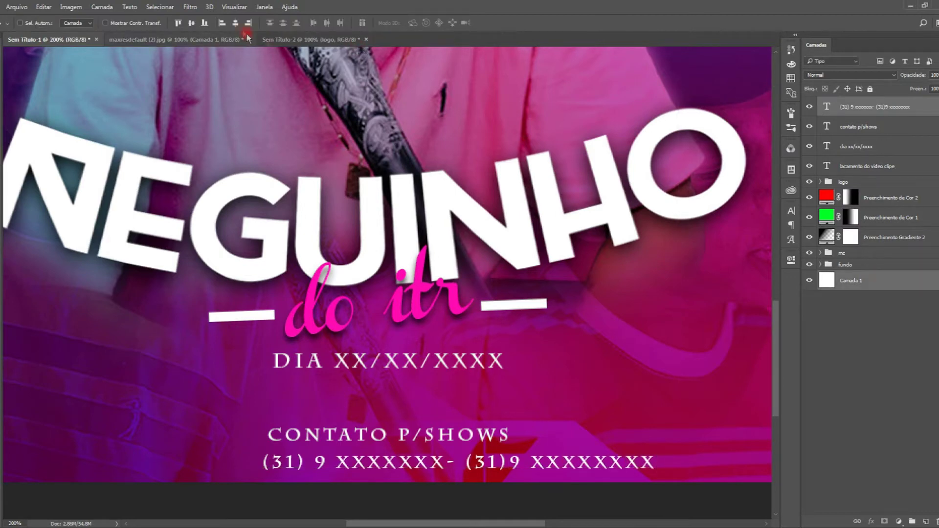
left_click(234, 22)
Step: Scale the contact line and the phone number line down together to about 87%
left_click(897, 110)
left_click(914, 128, "ctrl")
key("ctrl+t")
key("Return")
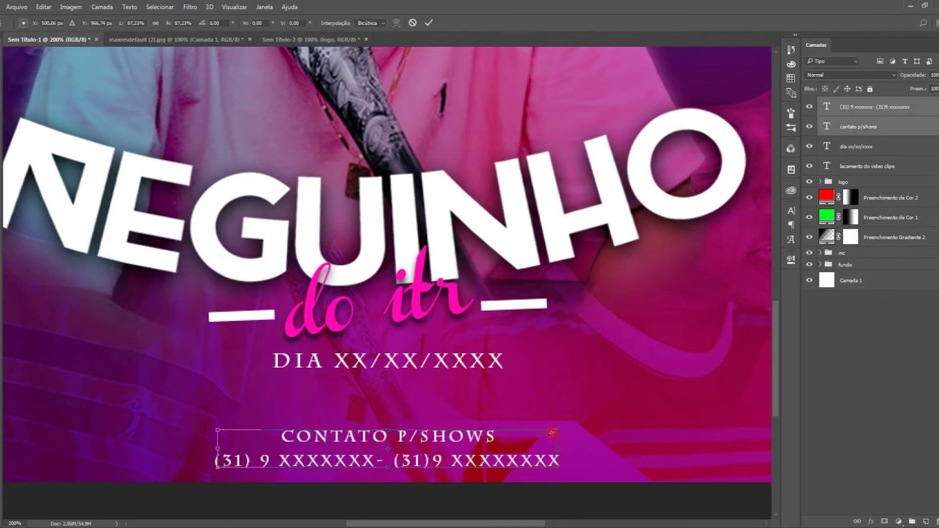
key("ctrl+minus")
key("ctrl+minus")
Step: Paint a soft light streak with one hard straight edge above the logo lettering on a new top layer
key("m")
left_click(923, 102)
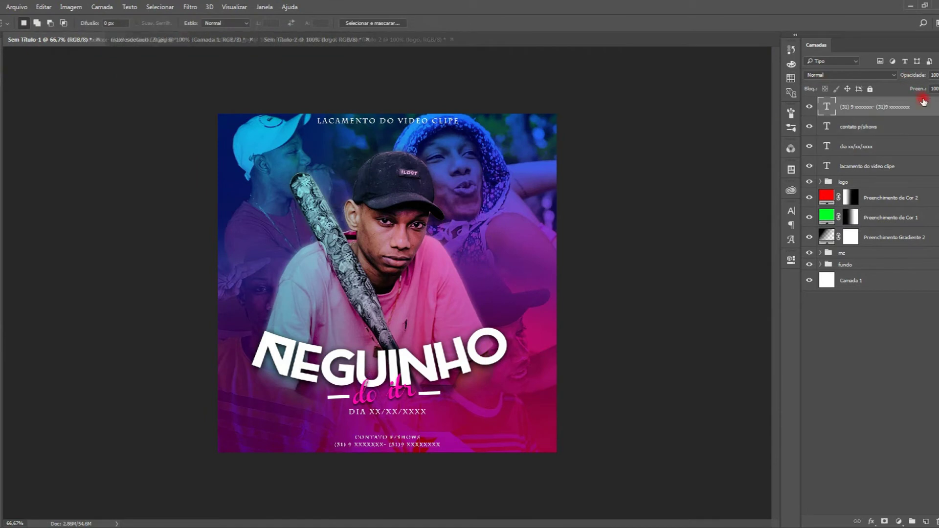
key("ctrl+shift+alt+n")
key("b")
mouse_move(257, 353)
left_mouse_down()
mouse_move(381, 357)
mouse_move(274, 356)
left_mouse_up()
key("m")
left_click_drag(203, 283, 179, 252)
key("Return")
key("e")
mouse_move(267, 293)
left_mouse_down()
mouse_move(452, 281)
mouse_move(342, 293)
left_mouse_up()
Step: Set the light streak layer's blend mode to Sobrepor
key("v")
left_click(851, 75)
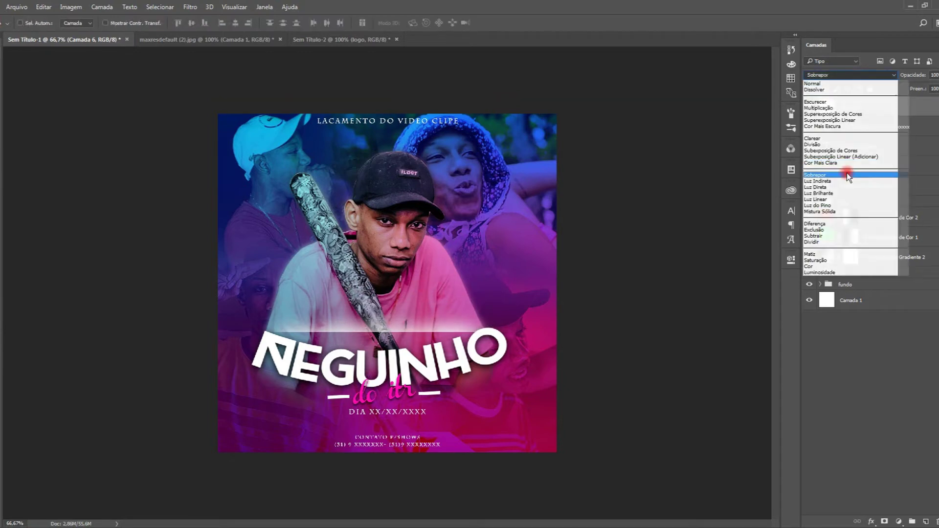
left_click(847, 175)
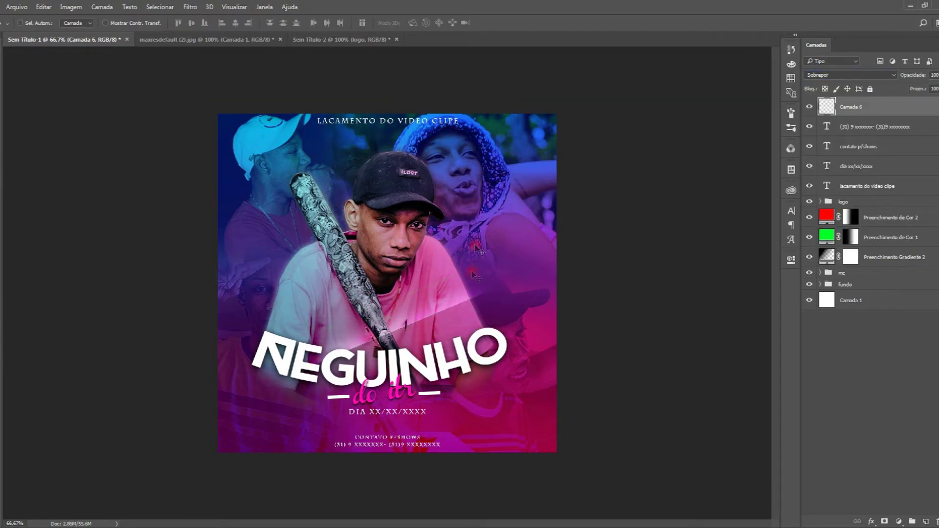
Step: Tilt the light streak diagonally upward to the right behind the lettering's area and duplicate its layer
key("ctrl+t")
key("Return")
key("ctrl+j")
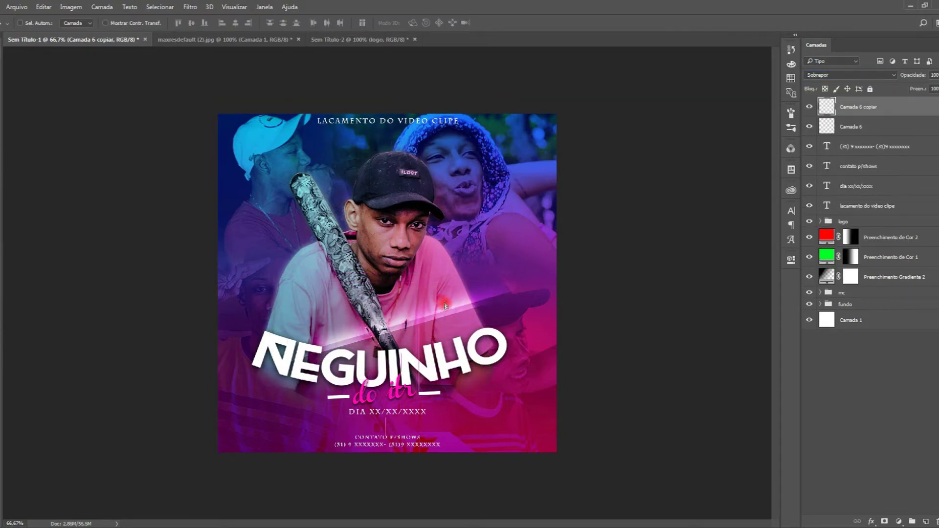
Step: Try to cover the artwork with several sets of duplicated light streaks
key("ctrl+j")
left_click_drag(445, 306, 432, 290)
left_click(877, 149, "shift")
left_click_drag(557, 269, 360, 269, "alt")
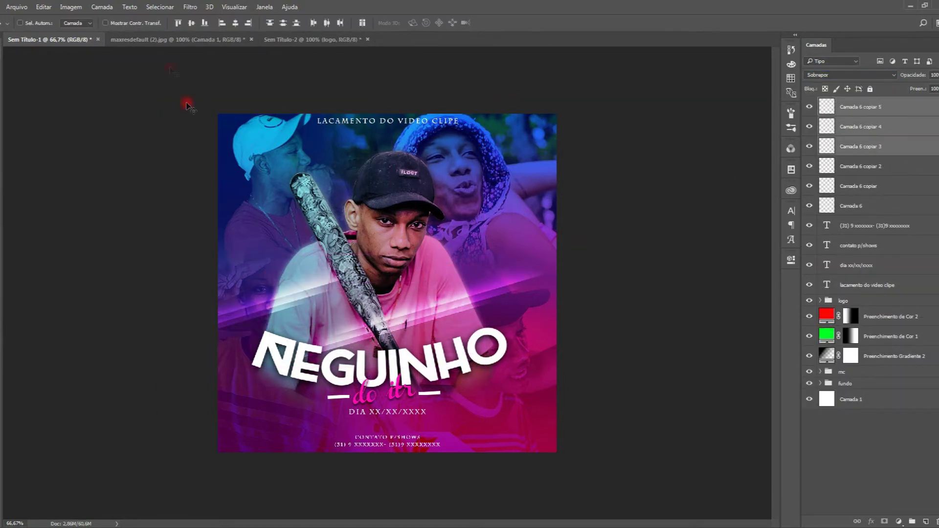
left_click_drag(163, 162, 285, 18, "alt")
left_click_drag(288, 59, 300, 303, "alt")
left_click_drag(379, 129, 423, 127)
left_click_drag(599, 201, 339, 218, "alt")
left_click(926, 112)
left_click(893, 365, "shift")
key("Delete")
Step: Duplicate the light streak and spread the copies diagonally across the whole artwork, from the heading down to the contact lines
key("ctrl+j")
left_click_drag(398, 318, 352, 159, "ctrl")
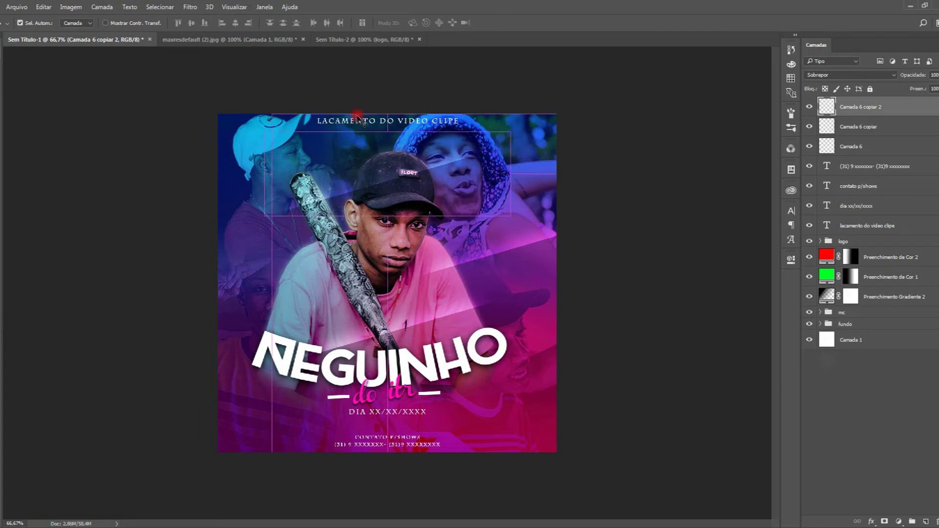
left_click_drag(411, 174, 316, 254, "alt")
left_click_drag(131, 257, 161, 337, "alt")
Step: Group all light streak layers as "efeito de luz" and slightly lower the group's opacity
left_click(880, 270, "shift")
key("ctrl+g")
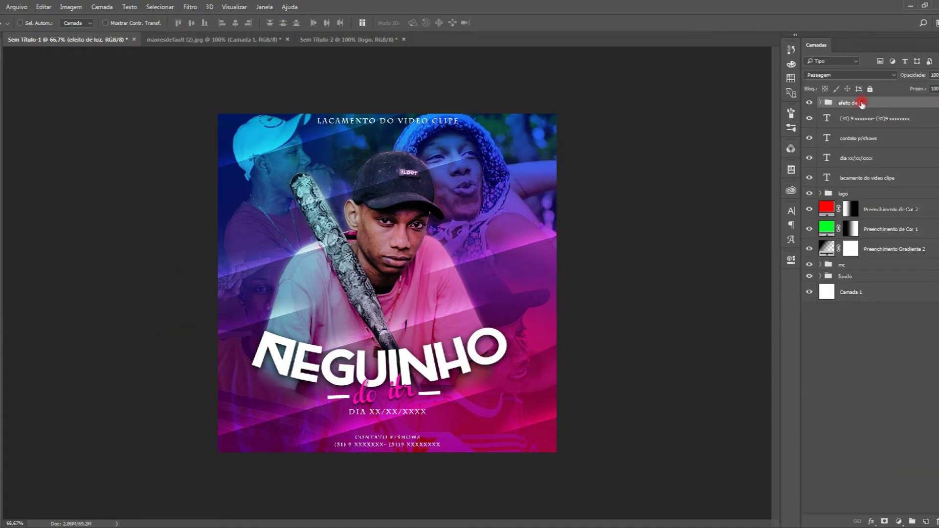
left_click_drag(935, 83, 933, 89)
Step: Paint large soft pink glows over the lower half on a new top layer and set its blend mode to Clarear
left_click(925, 521)
key("b")
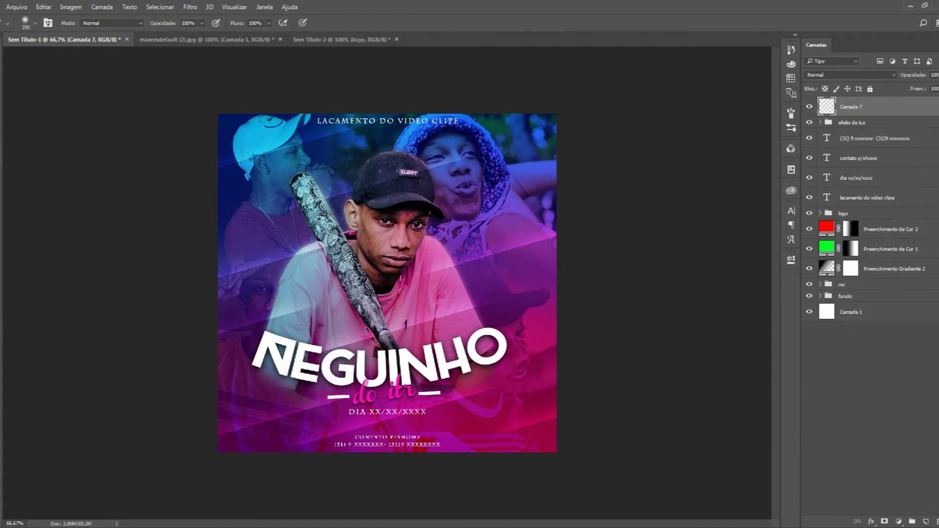
left_click(1, 342)
left_click(541, 406)
left_click(243, 273)
key("b")
left_click(482, 313)
left_click(290, 337)
left_click(417, 429)
left_click(838, 76)
left_click(839, 138)
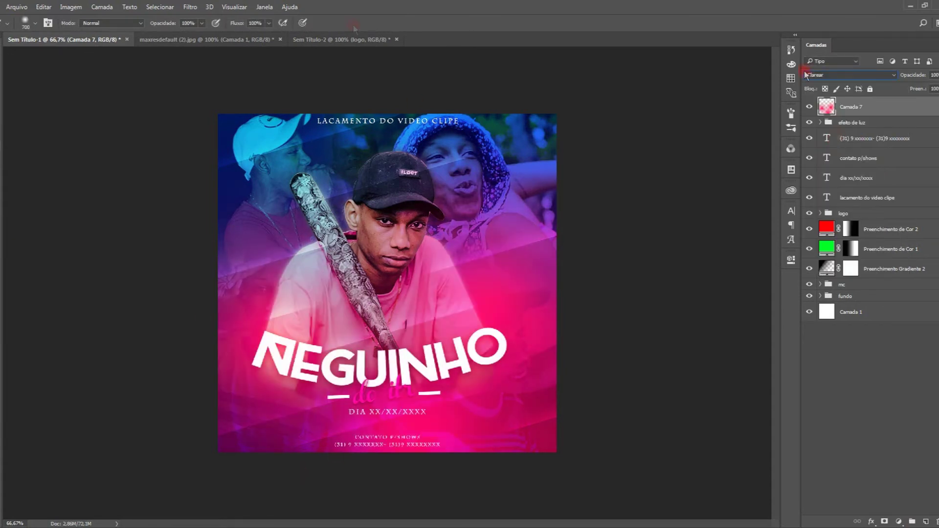
Step: Paint large soft blue glows over the upper part and the middle on another new top layer
left_click(926, 521)
left_click(2, 342)
left_click(148, 325)
left_click(249, 271)
left_click(279, 215)
left_click(462, 206)
left_click(382, 314)
Step: Change the blue glow layer's blend mode and reduce the pink glow layer's opacity
left_click(838, 75)
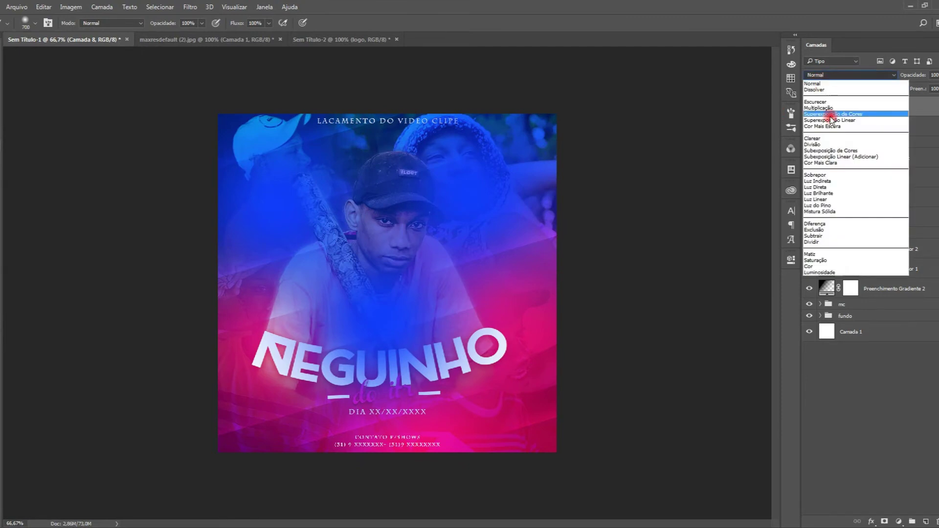
left_click(831, 115)
left_click(913, 127)
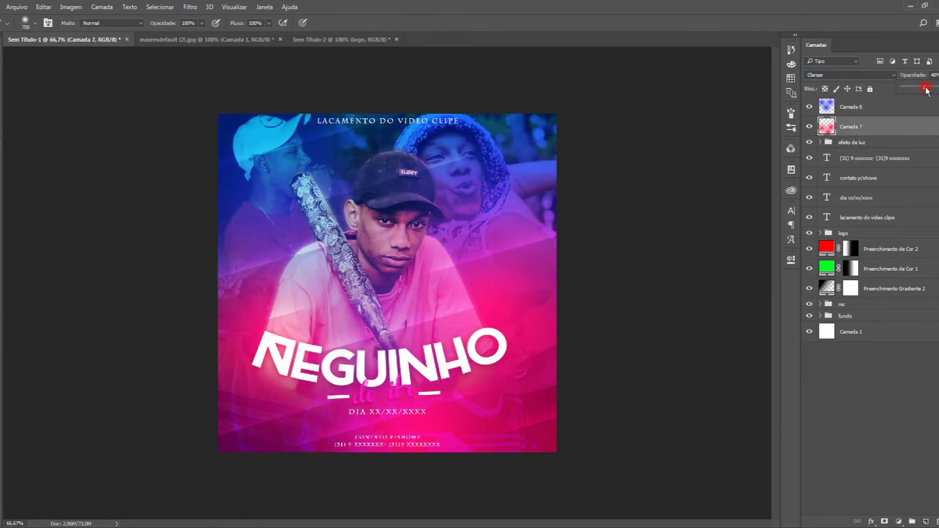
left_click_drag(928, 90, 931, 88)
Step: Paint one soft blue glow beside the artist's bat on a new top layer, blended with Subexposição Linear (Adicionar)
left_click(925, 521)
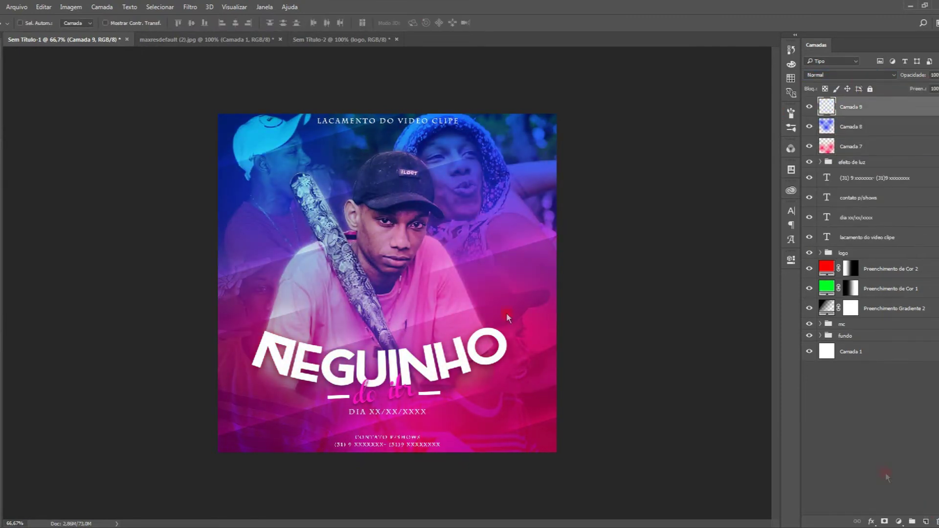
left_click(335, 247)
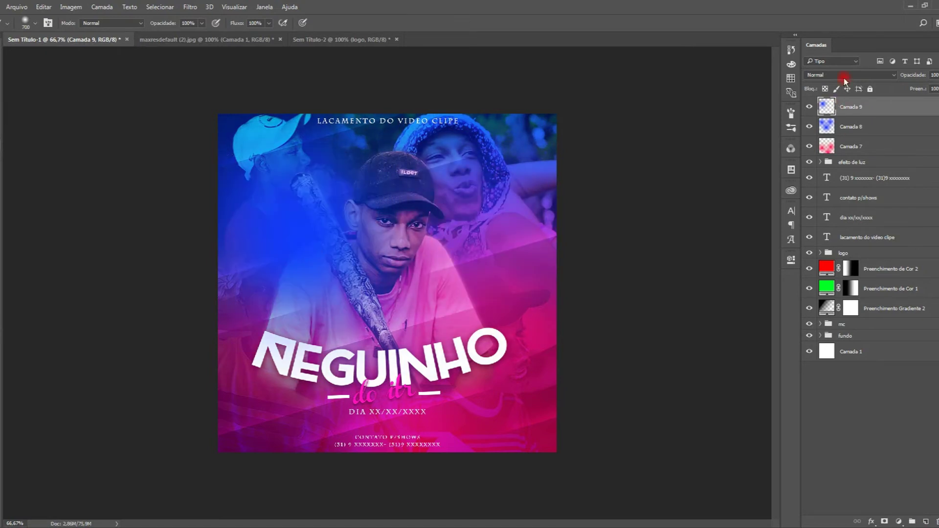
left_click(883, 75)
left_click(844, 177)
key("Up")
key("Up")
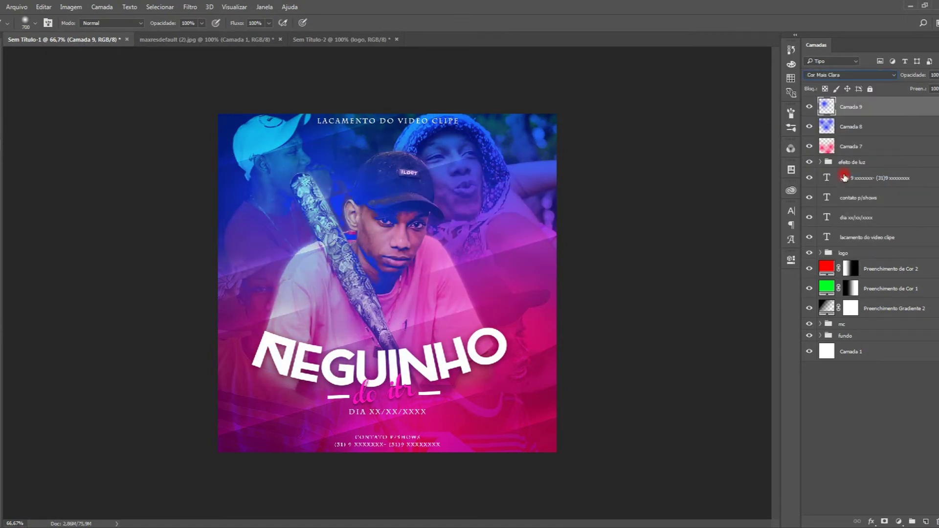
Step: Lower the top glow layer's opacity and add a soft pink glow beside the artist's shoulder on the right
left_click_drag(931, 87, 932, 87)
left_click(2, 313)
left_click(152, 285)
left_click(224, 273)
left_click(456, 276)
Step: Fine-tune the opacity of the coloured glow layers, with the topmost one at 49%
key("ctrl+1")
left_click(876, 146, "shift")
left_click_drag(924, 91, 926, 91)
left_click(924, 106)
left_click(896, 102)
key("ctrl+minus")
key("ctrl+minus")
key("ctrl+1")
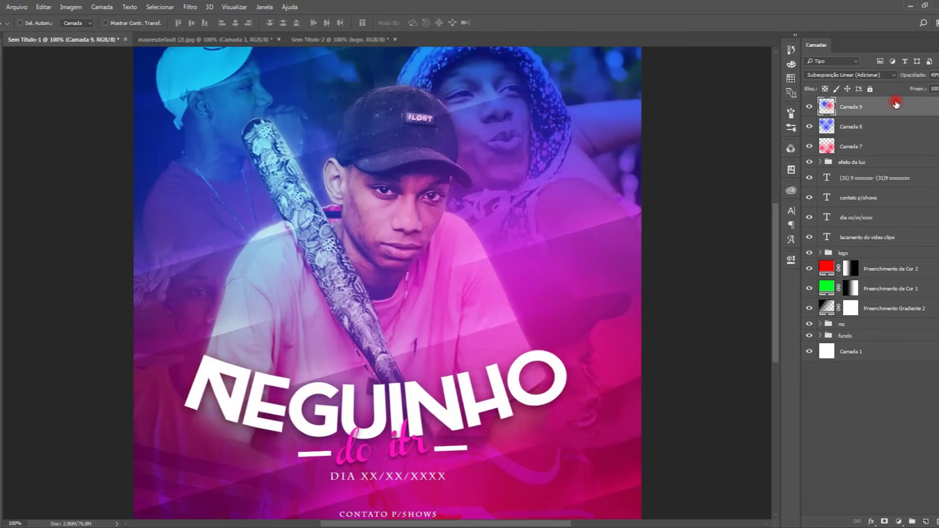
scroll(623, 294, "up", 3)
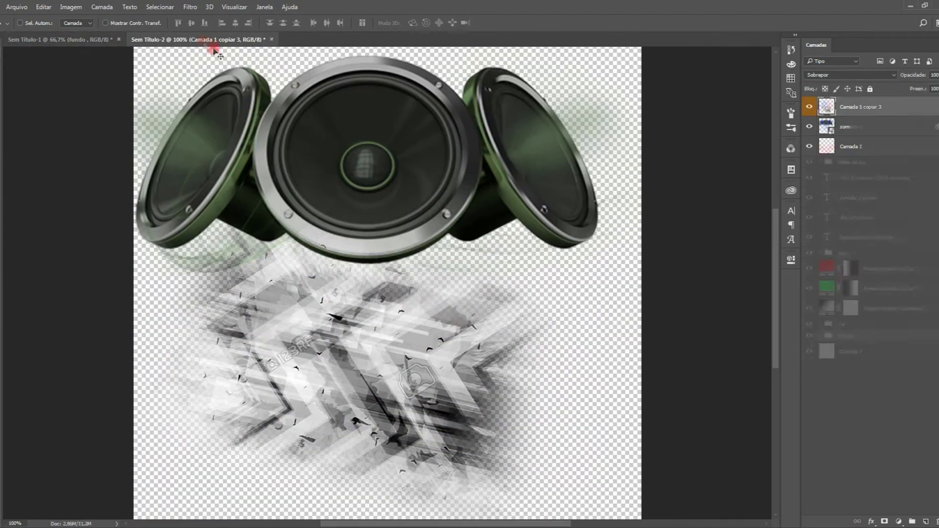
Step: Bring the arrow texture, as two layers, and the speakers from Sem Título-2 into the artwork behind the artist
left_click_drag(210, 55, 521, 213)
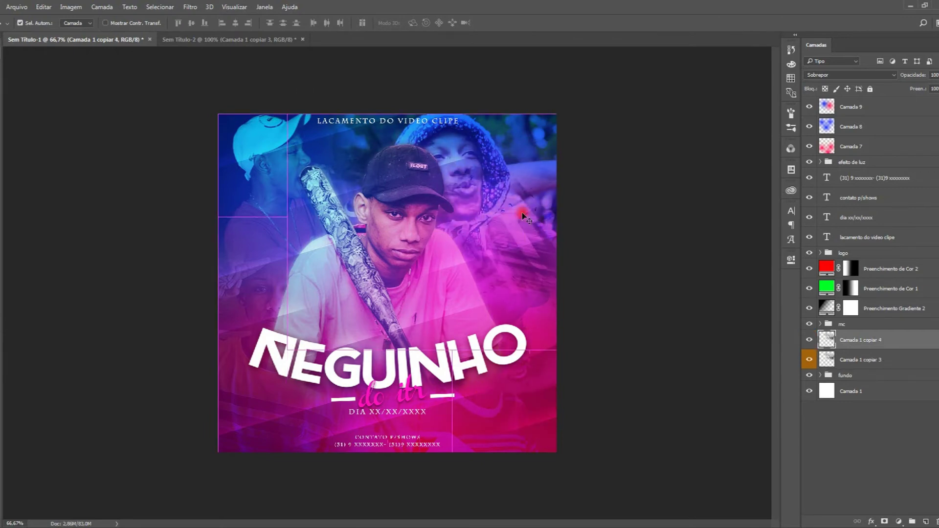
left_click(230, 39)
left_click_drag(858, 122, 394, 248)
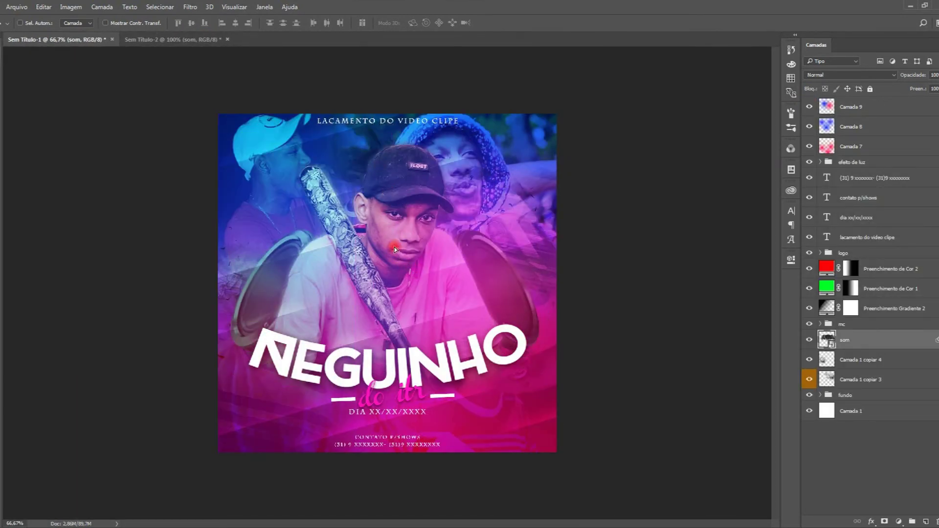
Step: Add a Pesquisa de cores adjustment above all layers using the 3Strip.look table
left_click(870, 108)
left_click(898, 522)
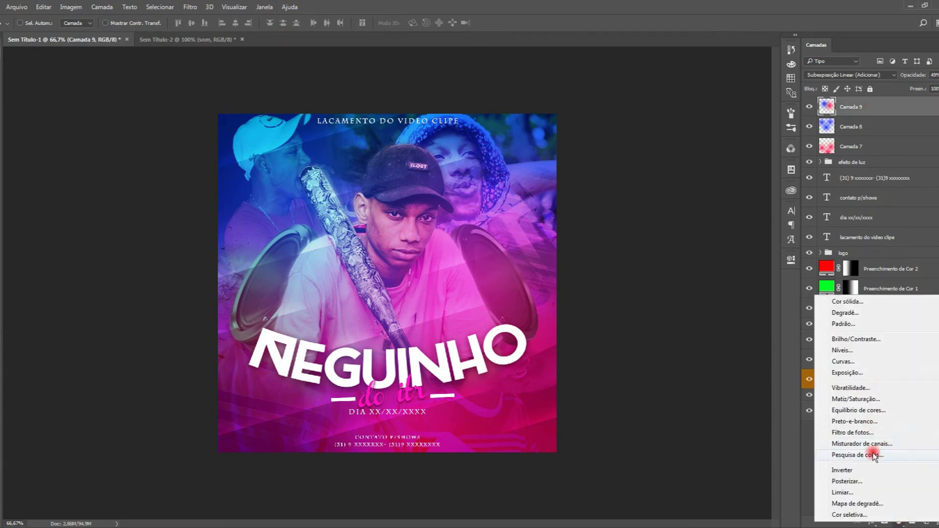
left_click(873, 453)
left_click(761, 289)
left_click(792, 60)
left_click(762, 288)
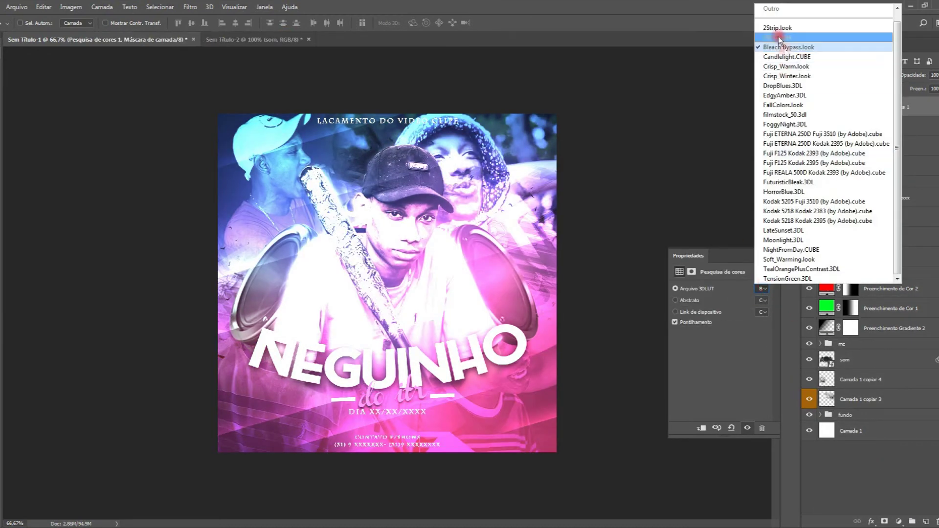
left_click(779, 38)
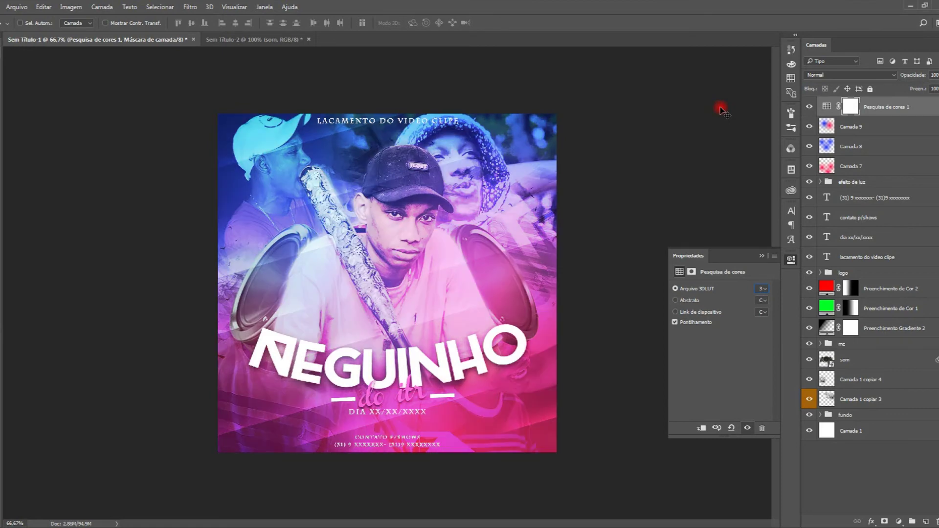
left_click(807, 108)
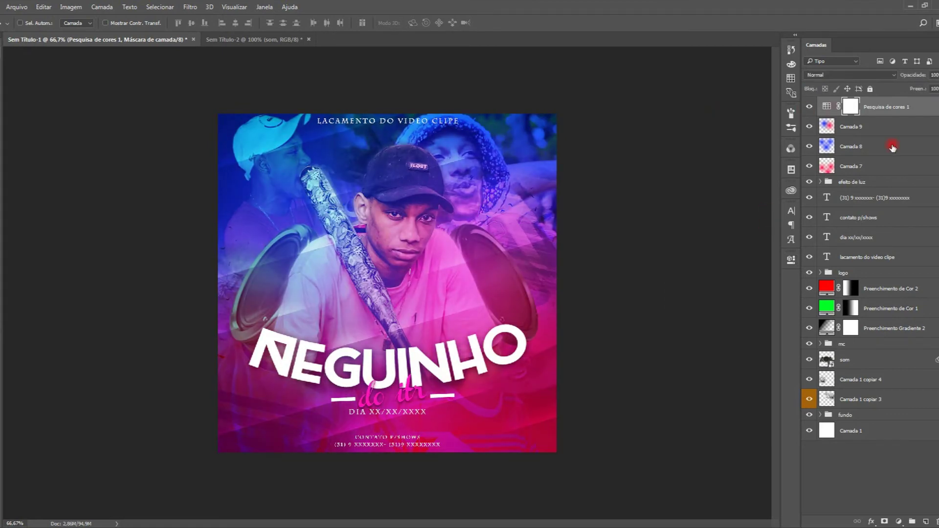
Step: Correct the heading text at the top of the artwork to "lancamento do video clipe"
left_click(342, 121, "ctrl")
left_click(855, 143)
left_click(854, 128)
left_click(2, 199)
left_click(329, 121)
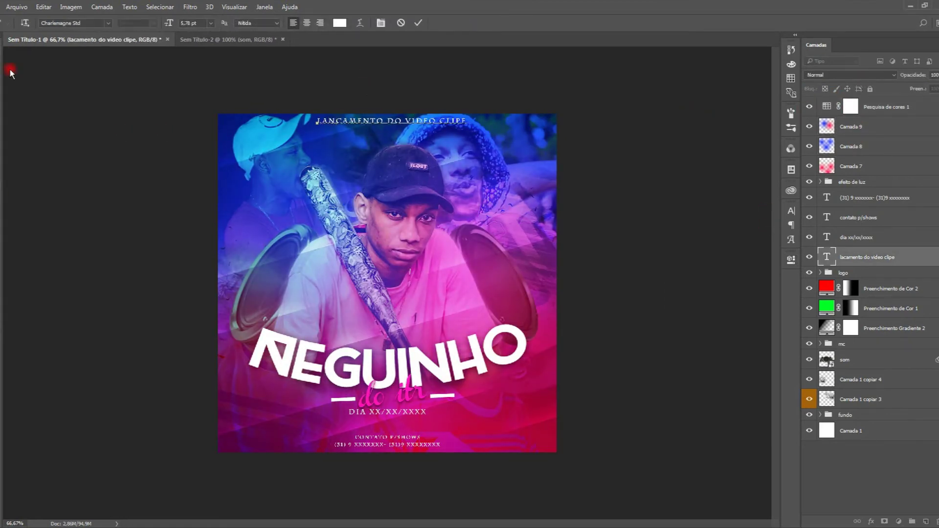
left_click(4, 55)
Step: Stamp all visible layers into a new merged layer at the top of the stack
left_click(909, 435, "ctrl")
left_click(920, 105)
key("ctrl+alt+shift+e")
Step: Apply the Camera Raw filter to the merged layer with clarity +21, exposure +0,25, blacks -33, whites +33 and slight violet and magenta hue shifts
left_click(190, 7)
left_click(247, 66)
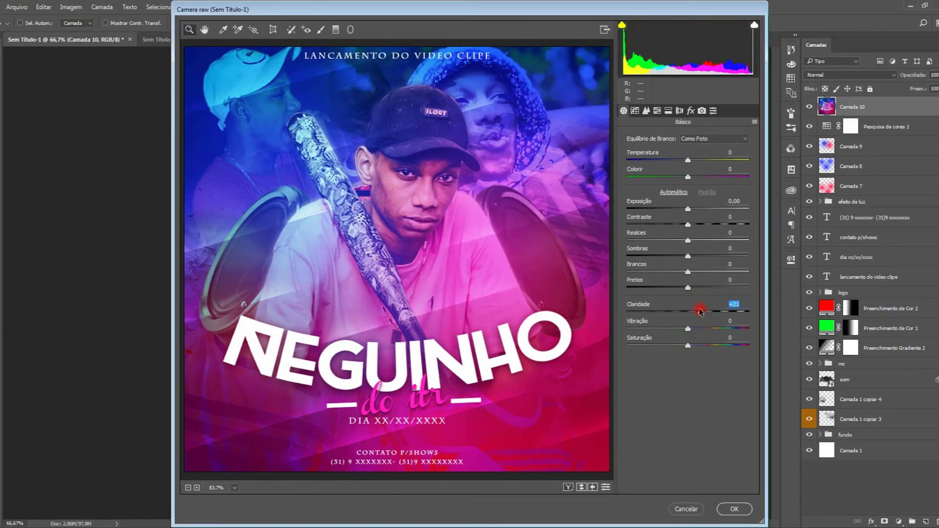
left_click_drag(688, 209, 694, 211)
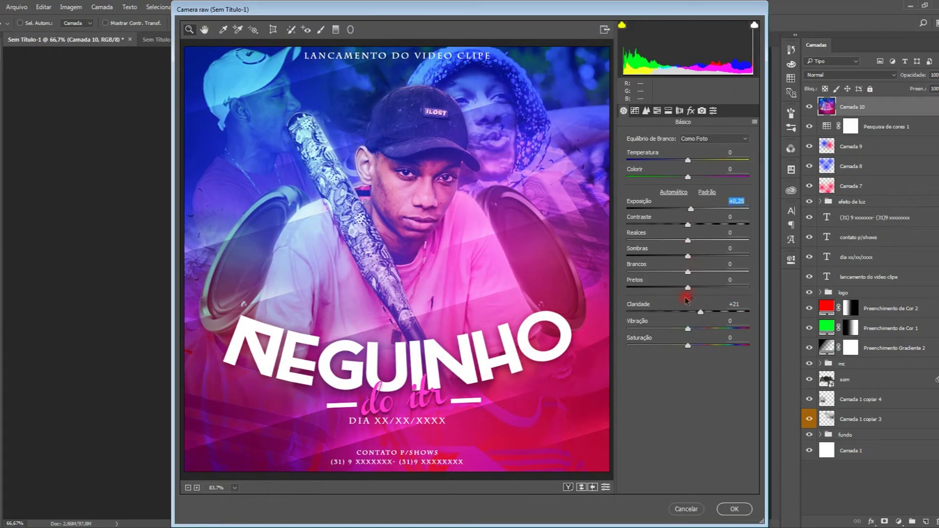
left_click_drag(674, 290, 668, 289)
left_click_drag(688, 271, 699, 272)
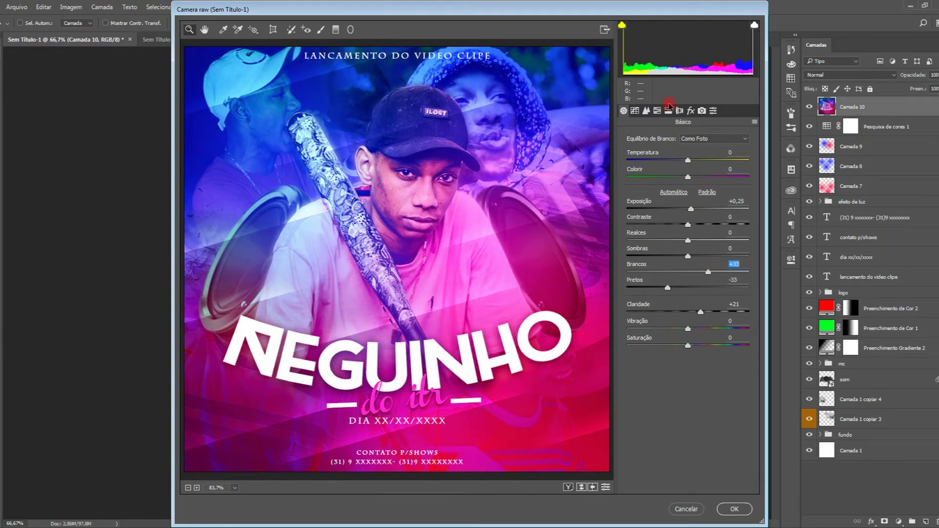
left_click(657, 110)
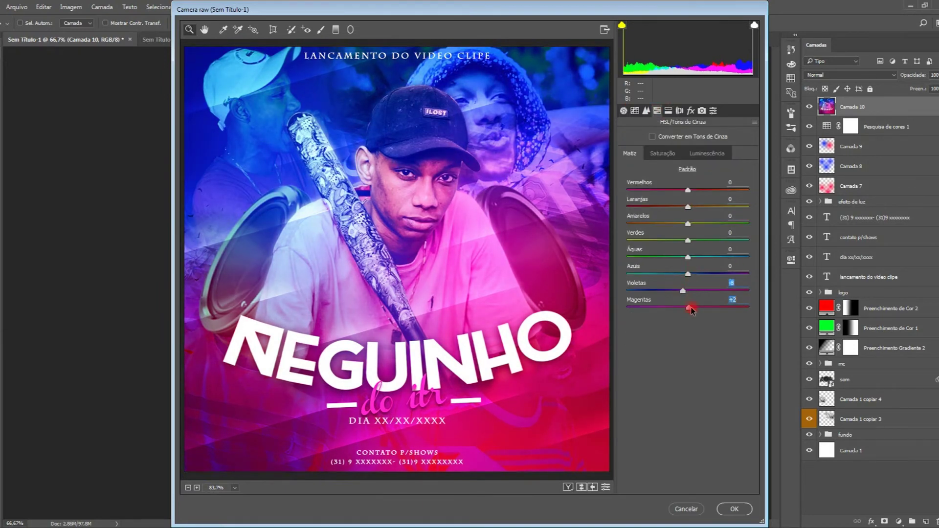
left_click(722, 510)
Step: Create a new document from the HDTV 1080p film and video preset at 1920 x 1080 pixels
left_click(17, 7)
left_click(19, 16)
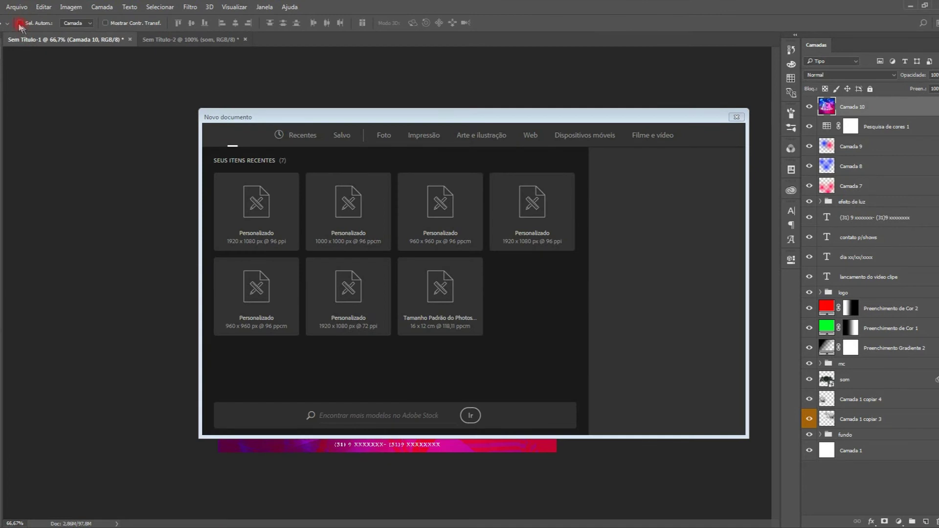
left_click(248, 212)
left_click(627, 137)
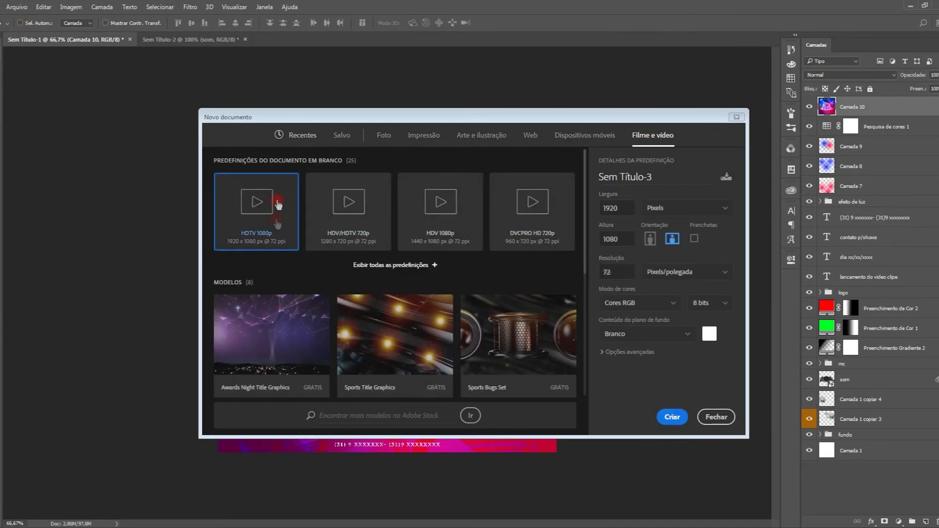
left_click(672, 417)
Step: Bring the merged artwork into the new document, enlarge it and set a duplicate beside it to fill the canvas
left_click(65, 40)
left_click_drag(306, 159, 281, 207)
key("ctrl+t")
left_click_drag(529, 152, 573, 107)
left_click_drag(519, 193, 670, 165)
key("Return")
key("ctrl+j")
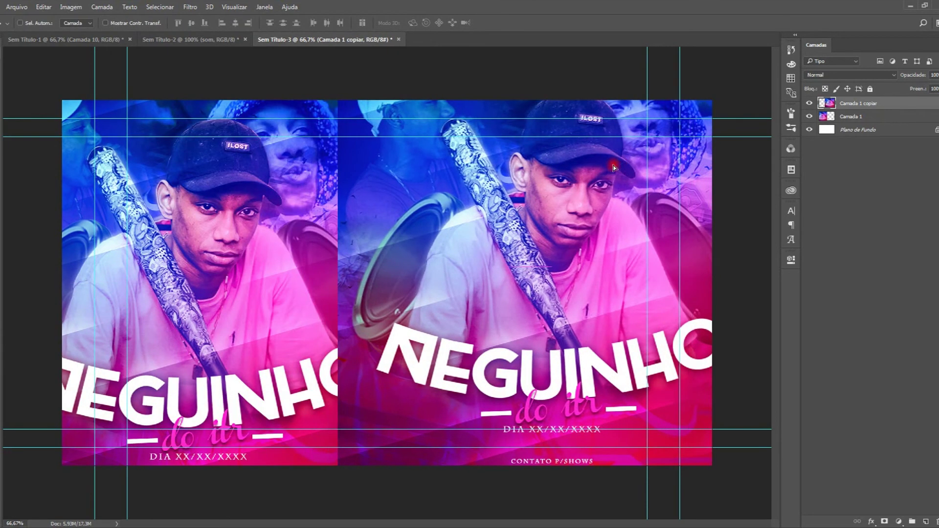
Step: Duplicate the left artwork layer and apply a 2,7-pixel Gaussian blur to the duplicate
left_click(883, 117)
left_click(189, 7)
mouse_move(237, 119)
left_click(371, 176)
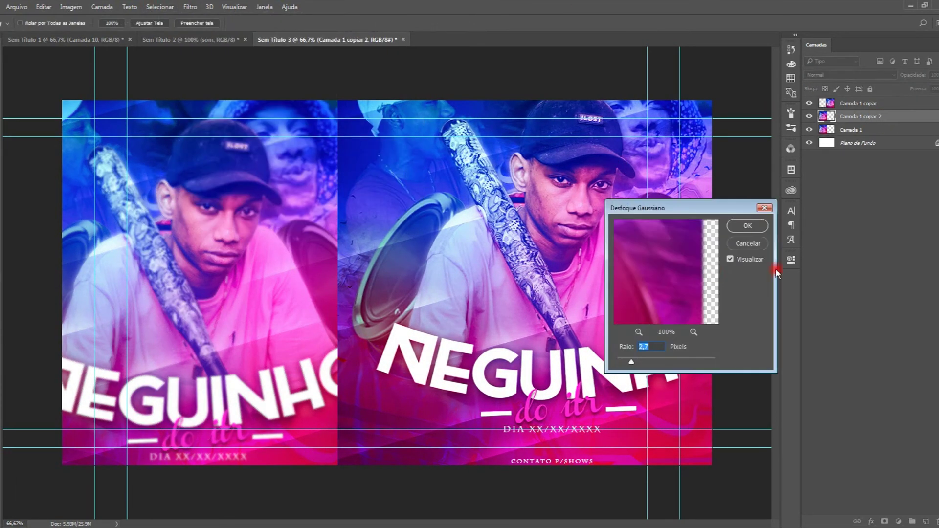
left_click(744, 226)
Step: Apply a Gaussian blur of about 9 pixels to the right artwork layer
left_click(868, 103)
left_click(190, 7)
left_click(374, 177)
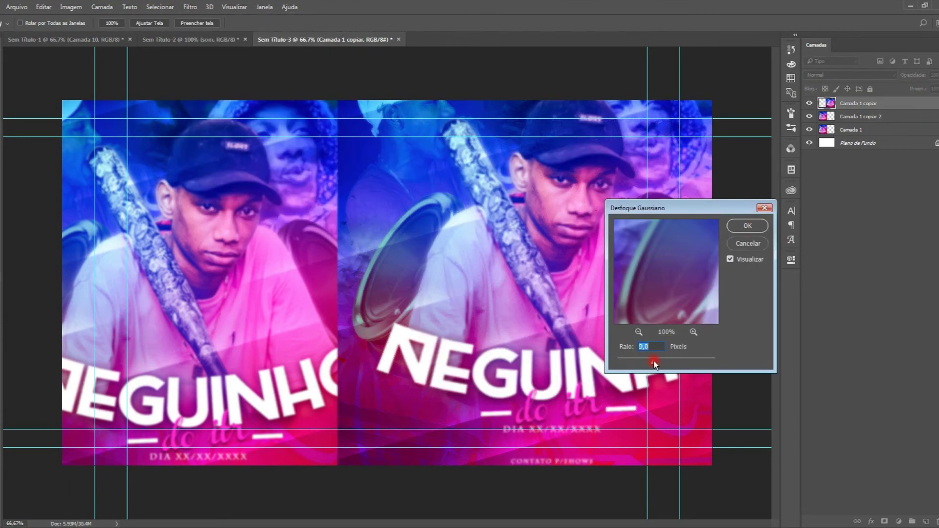
left_click(747, 226)
Step: Apply a further Gaussian blur to the duplicate of the left artwork
left_click(860, 116)
left_click(190, 7)
mouse_move(241, 119)
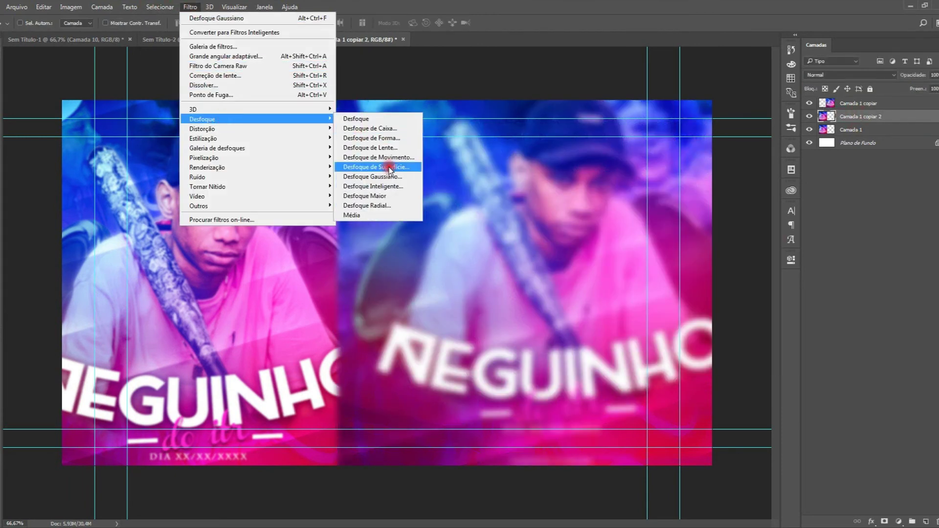
left_click(371, 177)
left_click(748, 225)
Step: Erase the left blurred duplicate over the artist's face, body and bat to reveal the sharp image underneath
key("e")
mouse_move(205, 205)
left_mouse_down()
mouse_move(225, 264)
mouse_move(83, 318)
mouse_move(191, 146)
left_mouse_up()
left_click_drag(285, 320, 281, 384)
Step: Erase the hard left edge of the right blurred artwork and shift that layer slightly to the left
left_click(858, 104)
left_click_drag(349, 110, 334, 447)
mouse_move(350, 183)
left_mouse_down()
mouse_move(377, 381)
mouse_move(401, 235)
mouse_move(362, 127)
mouse_move(326, 459)
mouse_move(390, 475)
mouse_move(384, 183)
mouse_move(381, 352)
left_mouse_up()
left_click(868, 128)
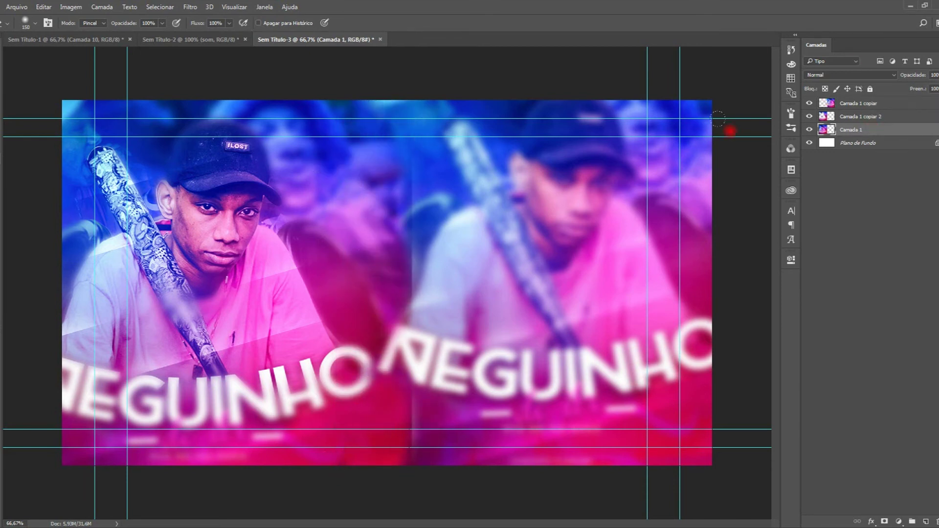
left_click(882, 104)
left_click_drag(626, 167, 607, 167)
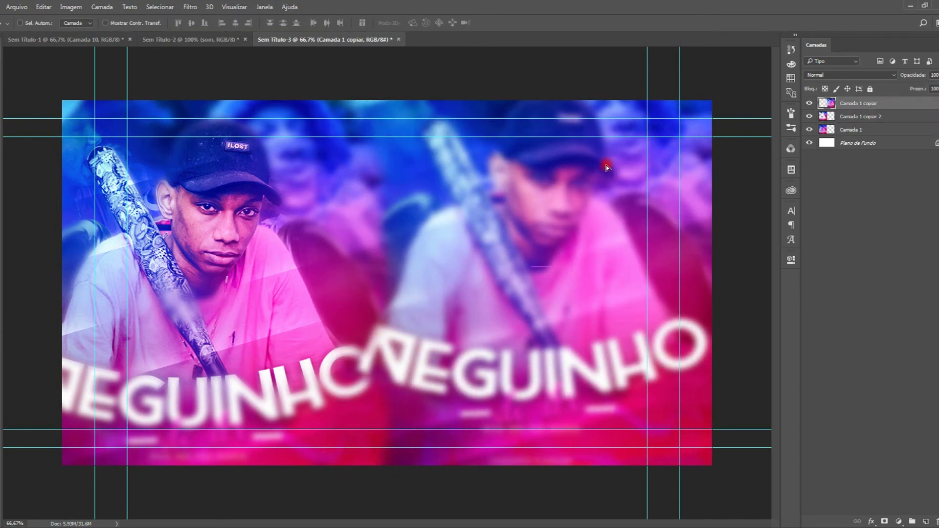
Step: Bring in another sharp copy of the merged artwork, scale it down and place it over the right blurred background
left_click(110, 40)
left_click_drag(335, 168, 325, 236)
key("ctrl+t")
left_click_drag(544, 182, 479, 246)
left_click_drag(409, 310, 526, 236)
key("Return")
Step: Duplicate the small artwork, shrink the rear copy and place reduced copies behind it on both sides
key("ctrl+j")
key("alt+bracketleft")
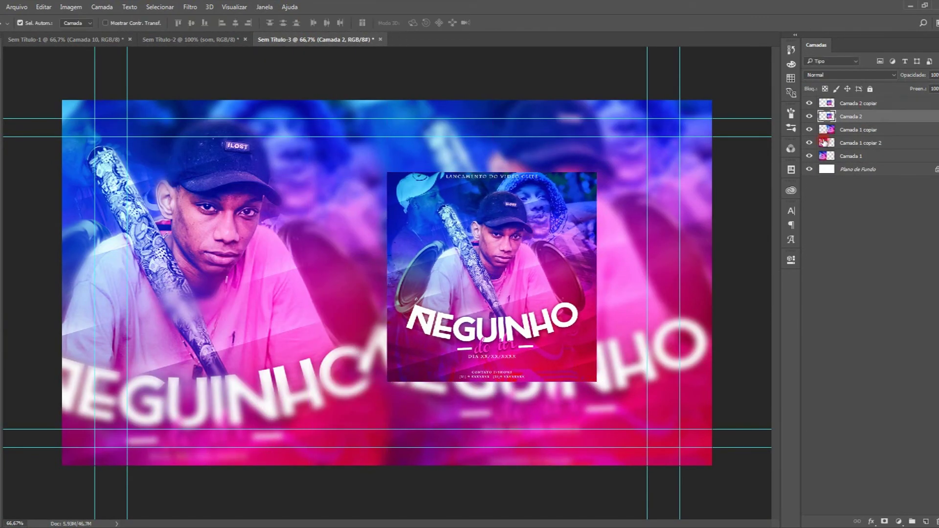
key("ctrl+t")
left_click_drag(596, 172, 569, 208)
key("Return")
left_click_drag(487, 264, 404, 252)
Step: Group the three small artwork layers and enlarge the group
left_click(866, 104)
left_click(873, 128, "shift")
key("ctrl+g")
key("ctrl+t")
left_click_drag(648, 171, 685, 140)
key("Return")
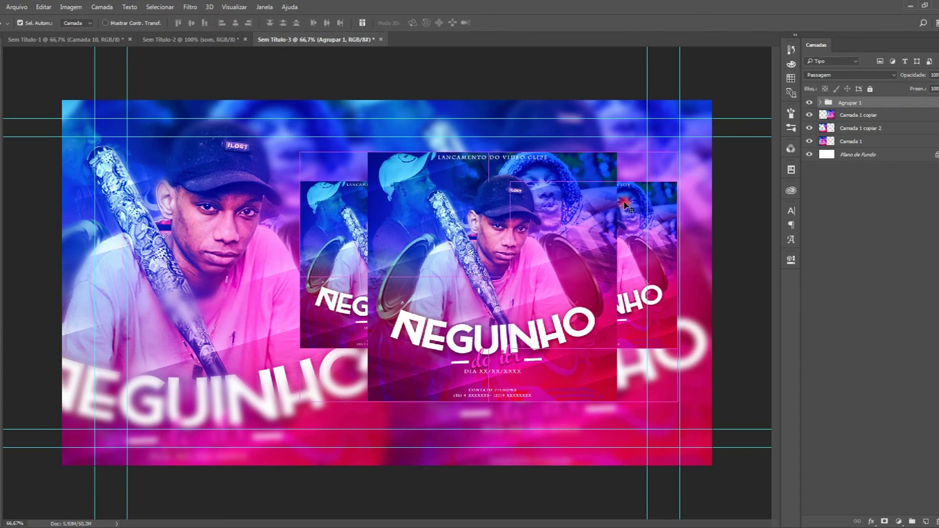
Step: Duplicate the artwork group, flip the image vertically and place it directly beneath the original as a reflection
key("ctrl+j")
key("ctrl+t")
right_click(587, 208)
left_click(626, 323)
right_click(540, 197)
left_click(593, 351)
left_click_drag(560, 171, 563, 439)
key("Return")
Step: Set the reflection group's opacity to 50% and add a layer mask to it
left_click(852, 127)
left_click(820, 114)
left_click(937, 75)
left_click_drag(938, 91, 926, 92)
left_click(884, 521)
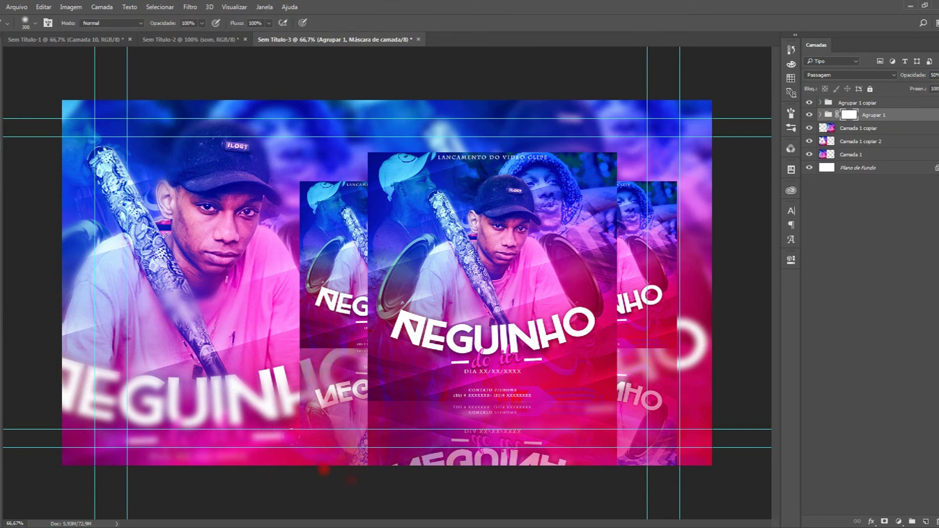
Step: Fade out the lower part of the reflection on its layer mask
left_click_drag(703, 496, 254, 494)
Step: Paint a soft pink band along the canvas's bottom edge on a new top layer with a 600 px brush and change its blending mode
left_click(874, 102)
left_click(934, 521)
key("Escape")
left_click(924, 521)
key("bracketright")
key("bracketright")
key("bracketright")
mouse_move(62, 431)
left_mouse_down()
mouse_move(255, 482)
mouse_move(729, 426)
left_mouse_up()
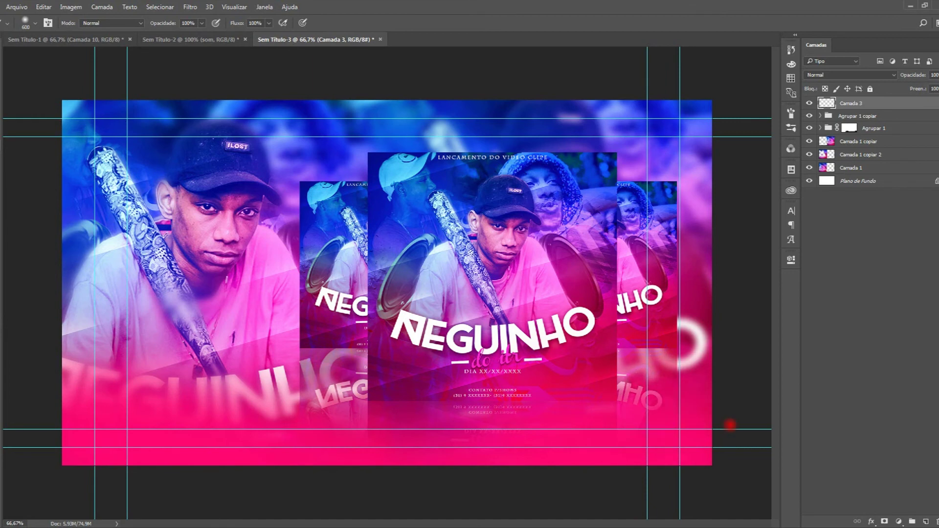
left_click(850, 75)
left_click(838, 140)
Step: Add a drop shadow to the main front artwork, then duplicate that layer and move the copy above its group
left_click(820, 116)
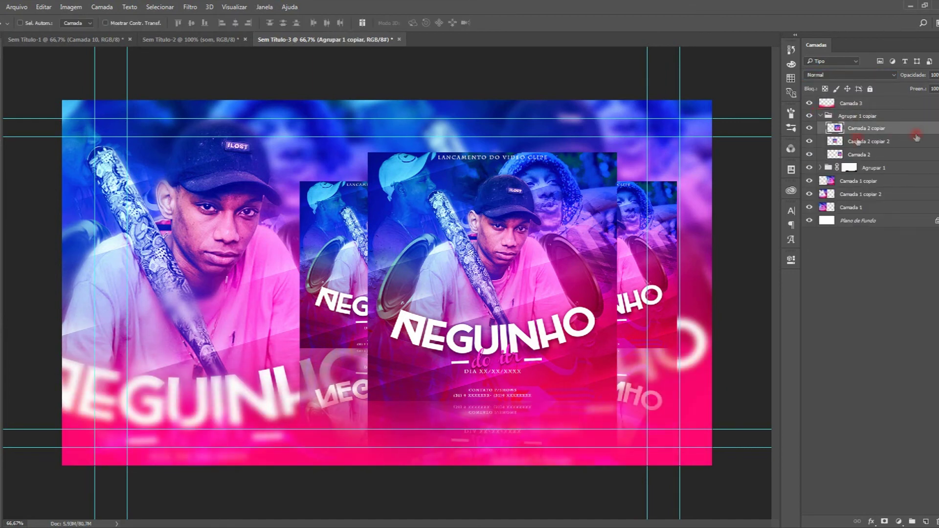
double_click(914, 131)
left_click(420, 392)
left_click(774, 218)
key("ctrl+j")
left_click_drag(861, 128, 856, 110)
left_click(820, 148)
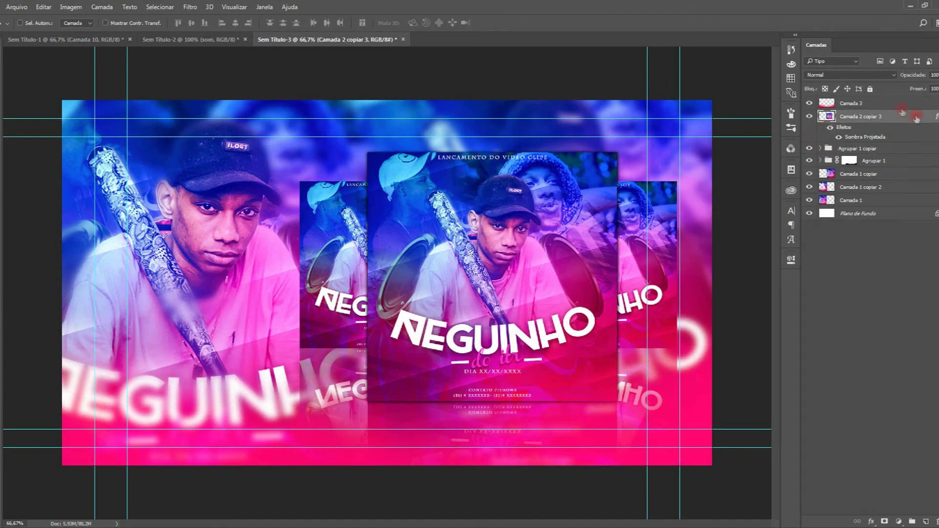
Step: Turn off the drop shadow on the duplicated artwork, then shrink, tilt and place it near the main artwork's upper-right corner
double_click(905, 116)
left_click(430, 392)
left_click(778, 218)
key("ctrl+t")
left_click_drag(608, 157, 621, 177)
key("Return")
key("ctrl+t")
key("Return")
Step: Duplicate the small tilted cover and give the rear copy a colour overlay with reduced opacity to act as its shadow
key("ctrl+j")
left_click(885, 148)
double_click(920, 150)
left_click(433, 391)
left_click(772, 220)
key("ctrl+z")
double_click(919, 150)
left_click(426, 337)
left_click(773, 220)
key("5")
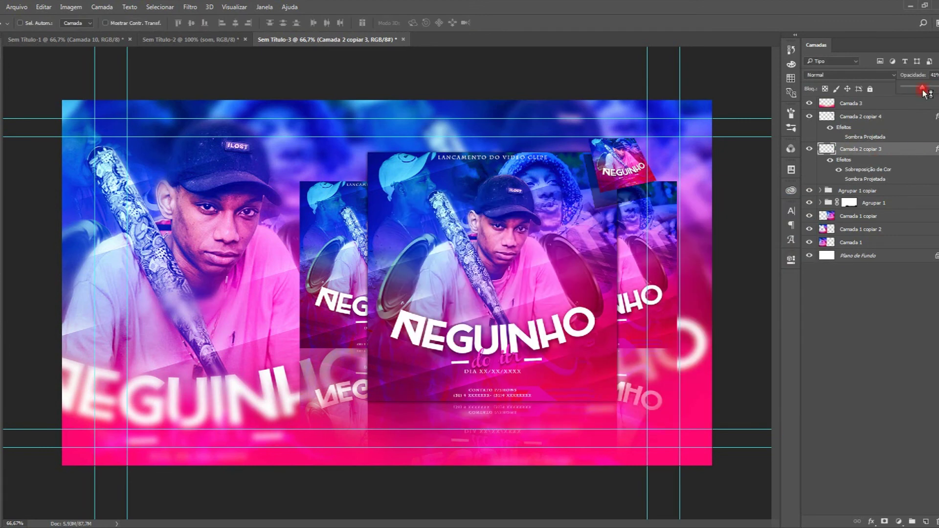
Step: Merge the small tilted cover with its shadow copy and place a transformed duplicate at the main artwork's lower-left corner
left_click(900, 121, "ctrl")
key("ctrl+e")
left_click_drag(621, 167, 385, 392)
key("ctrl+z")
key("ctrl+j")
key("ctrl+t")
left_click_drag(421, 366, 426, 360)
left_click_drag(427, 323, 434, 327)
Step: Enlarge another copy of the tilted cover and fit it into the canvas's lower-left foreground
key("ctrl+t")
left_click_drag(208, 357, 251, 289)
key("Return")
Step: Apply a slight Gaussian blur to the large tilted cover in the lower-left foreground
left_click(190, 6)
mouse_move(294, 131)
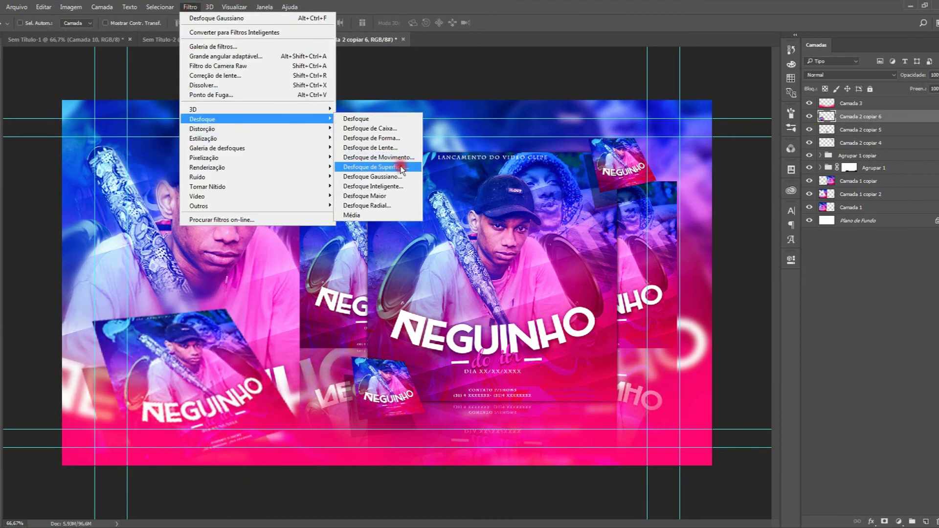
left_click(401, 176)
left_click(629, 360)
left_click(746, 227)
Step: Apply the same Gaussian blur to the two smaller tilted covers beside the main artwork
left_click(851, 130)
left_click(189, 6)
mouse_move(219, 139)
mouse_move(293, 119)
left_click(391, 177)
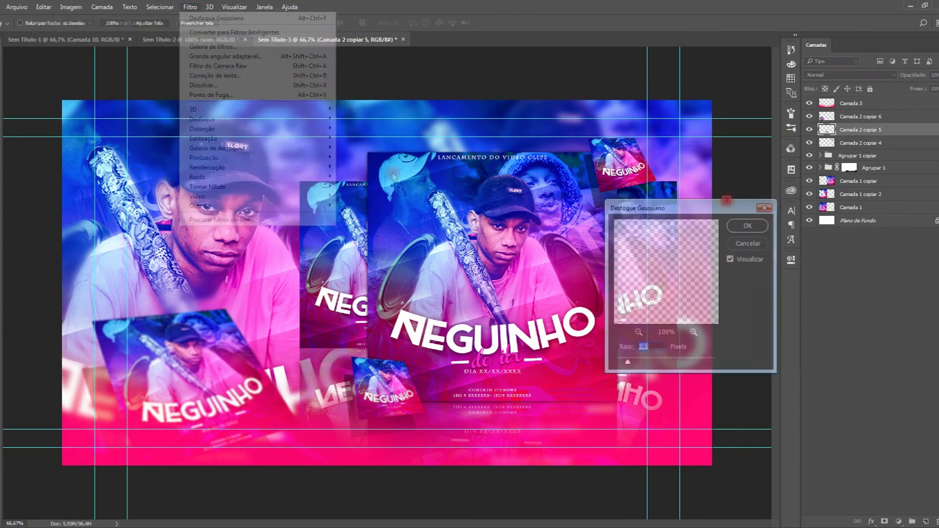
left_click(746, 227)
left_click(851, 143)
left_click(190, 7)
left_click(392, 177)
left_click(745, 227)
Step: Place the Sem Título-2 logo image from the Documents folder into the showcase composition
key("super")
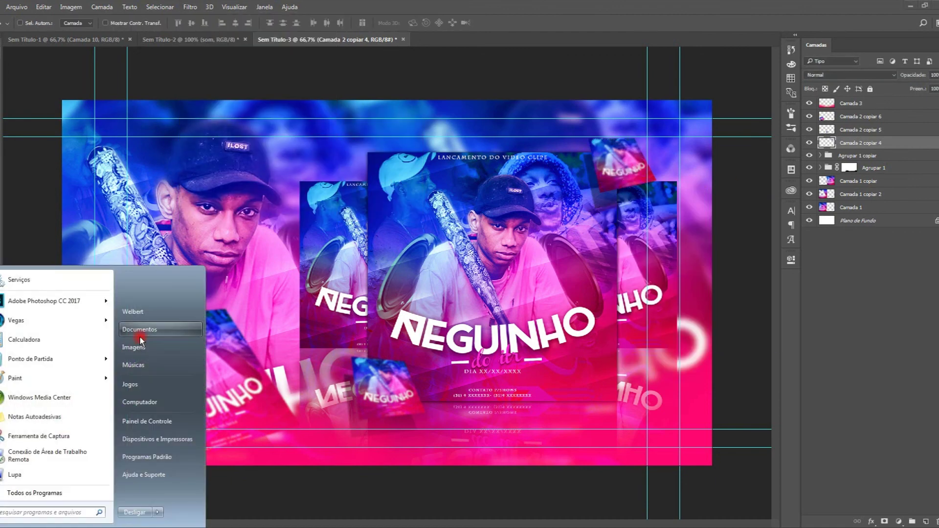
left_click(141, 331)
left_click(35, 139)
left_click_drag(118, 394, 509, 131)
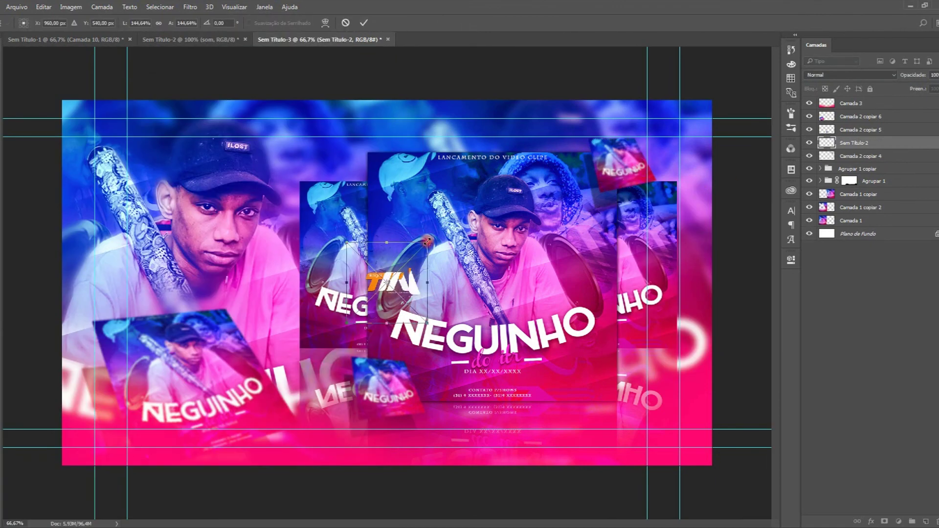